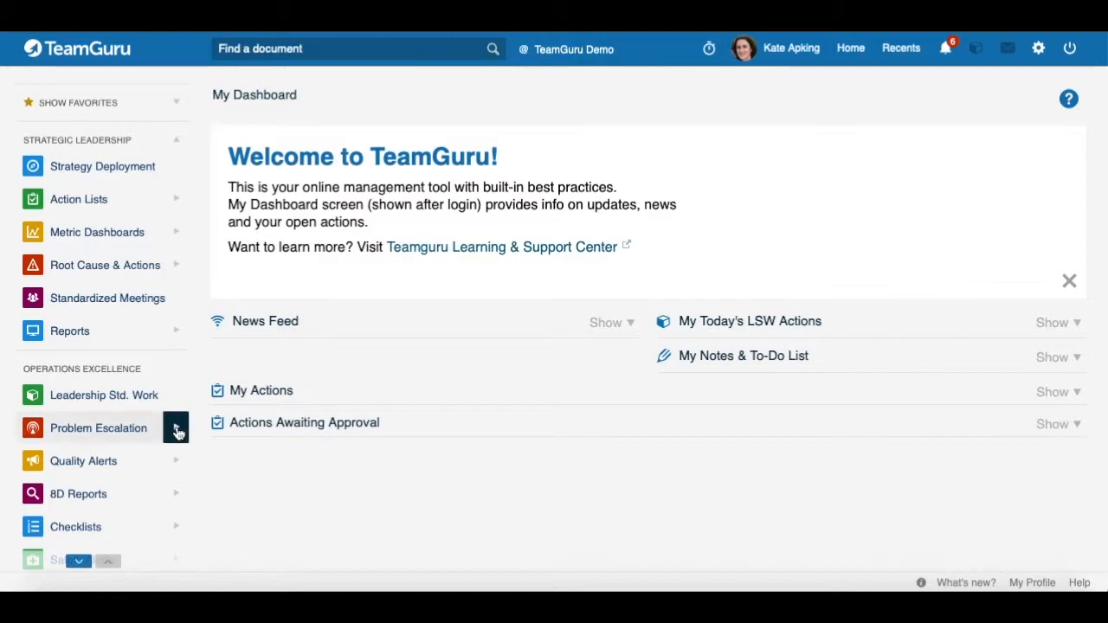
Open the list of problem / reject types and start adding a new problem type.
click(176, 429)
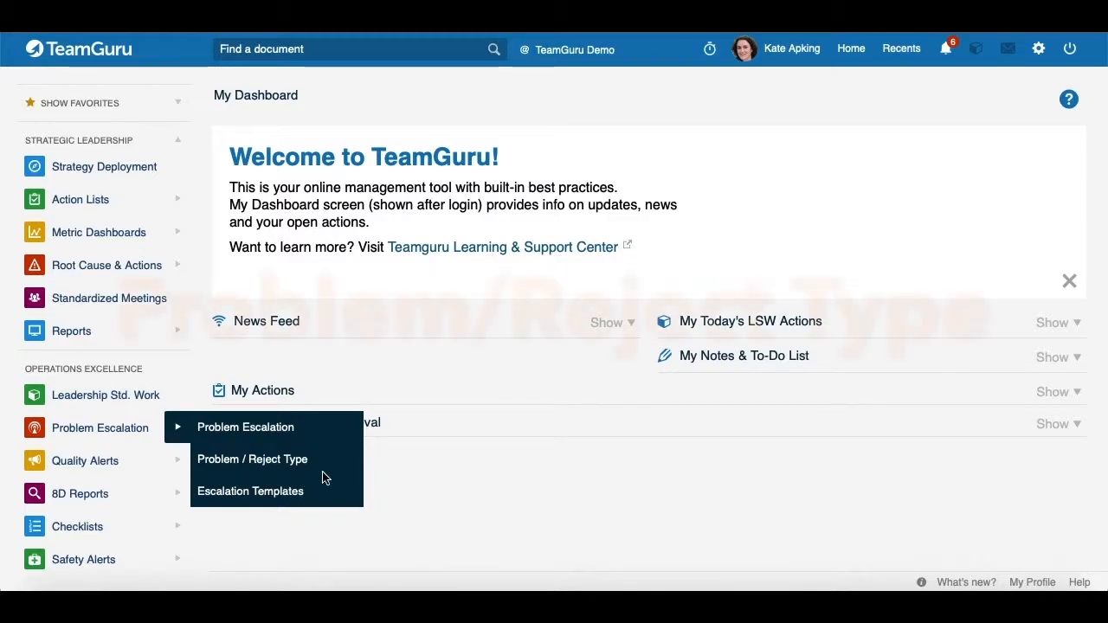
click(266, 465)
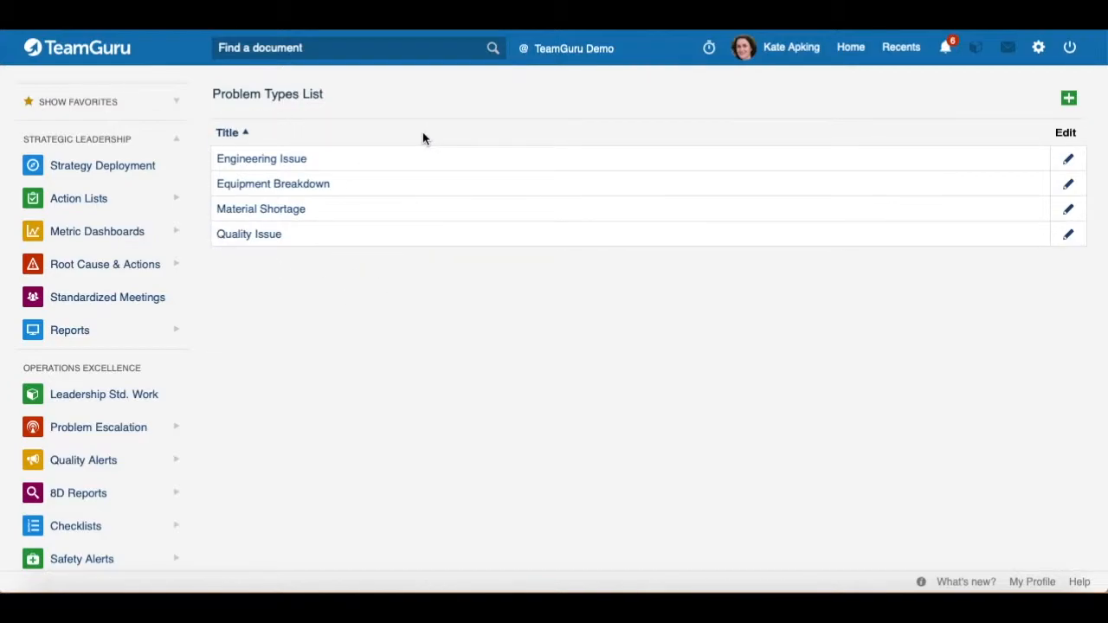
click(1068, 101)
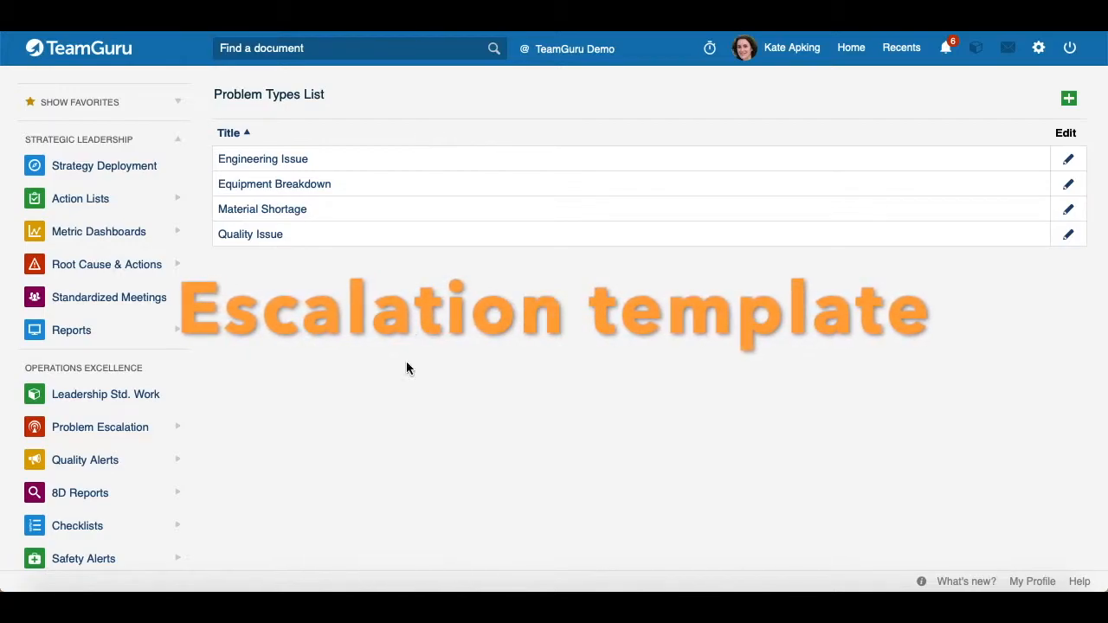
Start a new escalation template and title it "Quality Issues".
click(180, 427)
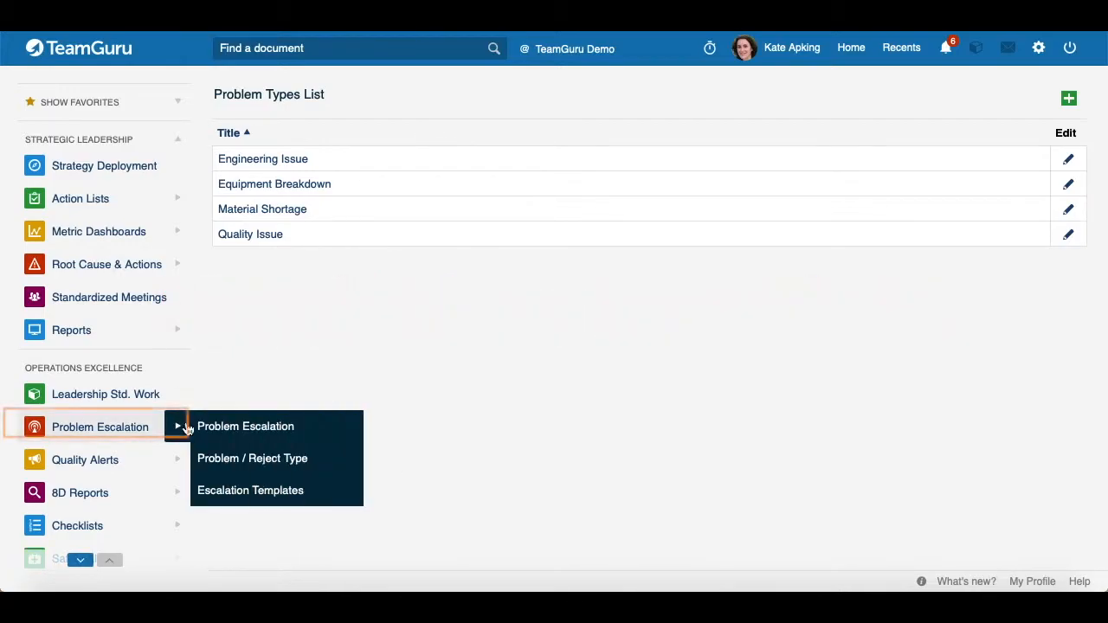
click(254, 492)
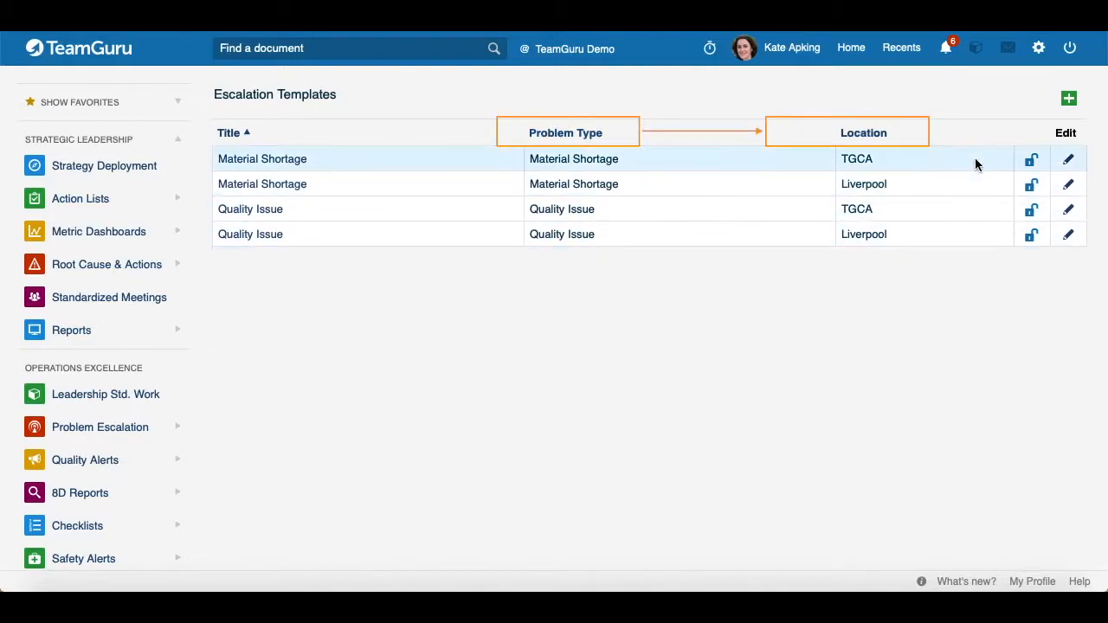
click(1073, 107)
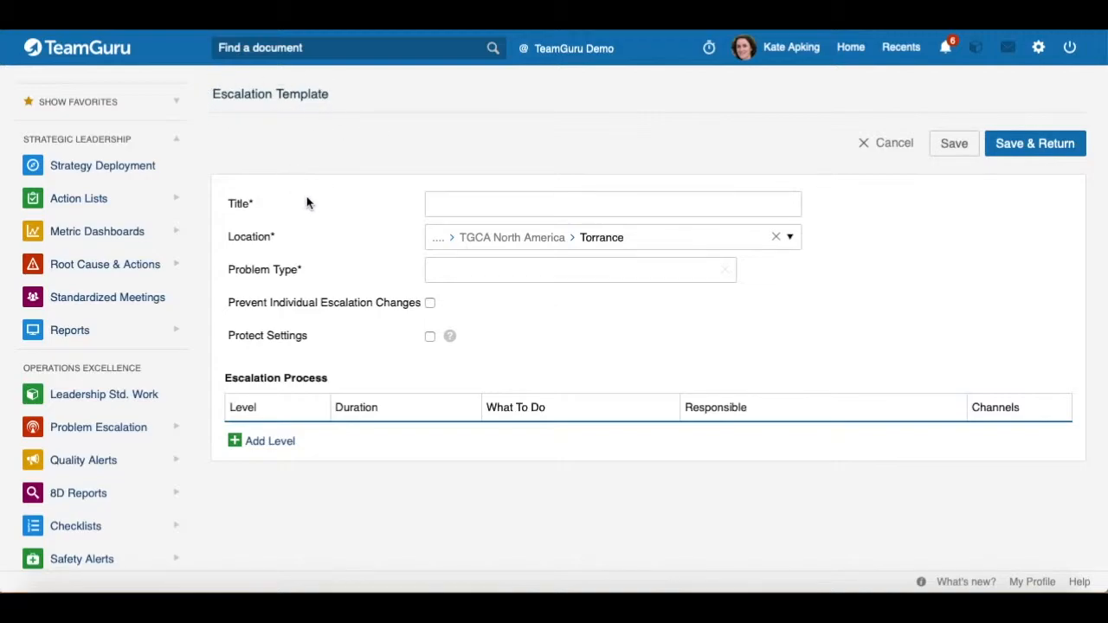
click(449, 206)
text(Quality Issues)
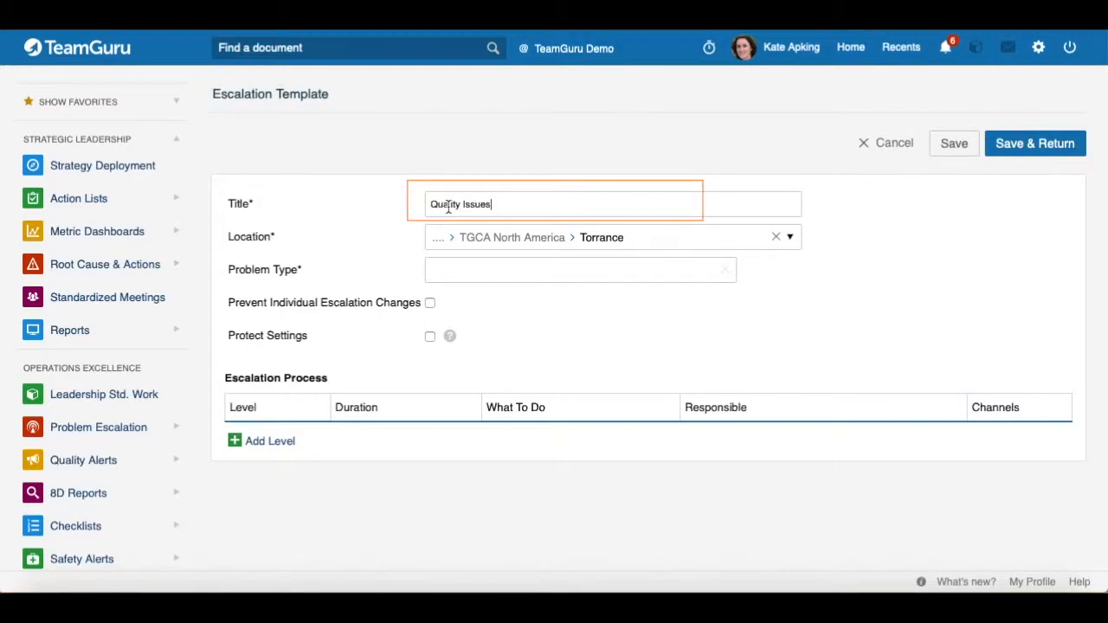
Keep the template's location at Torrance, set its problem type to Quality Issue and turn on Protect Settings.
click(668, 245)
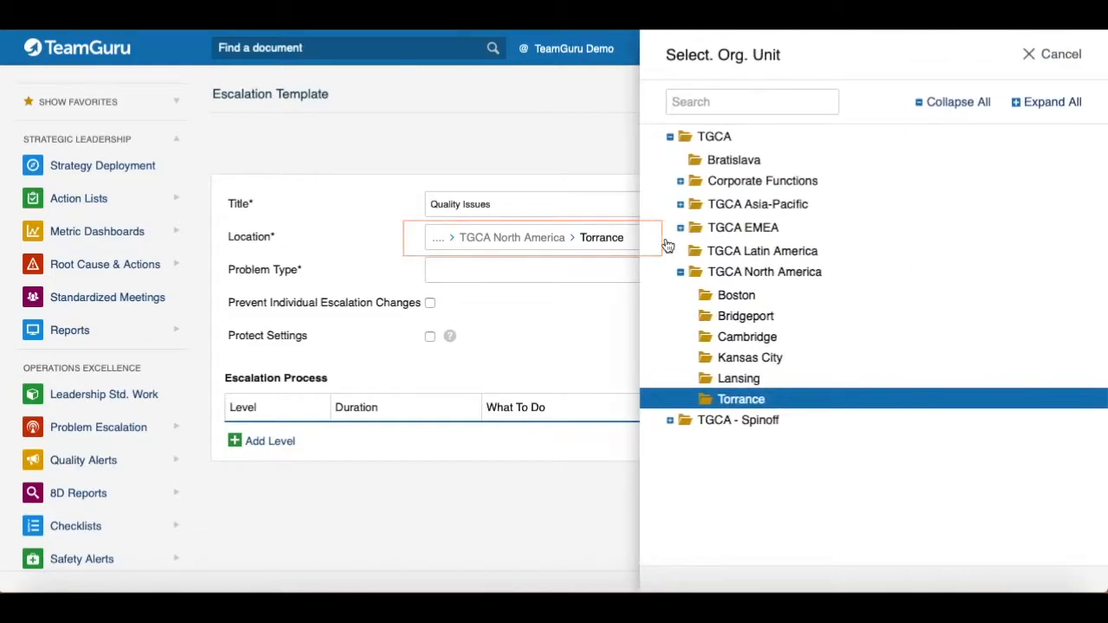
click(1061, 56)
click(453, 277)
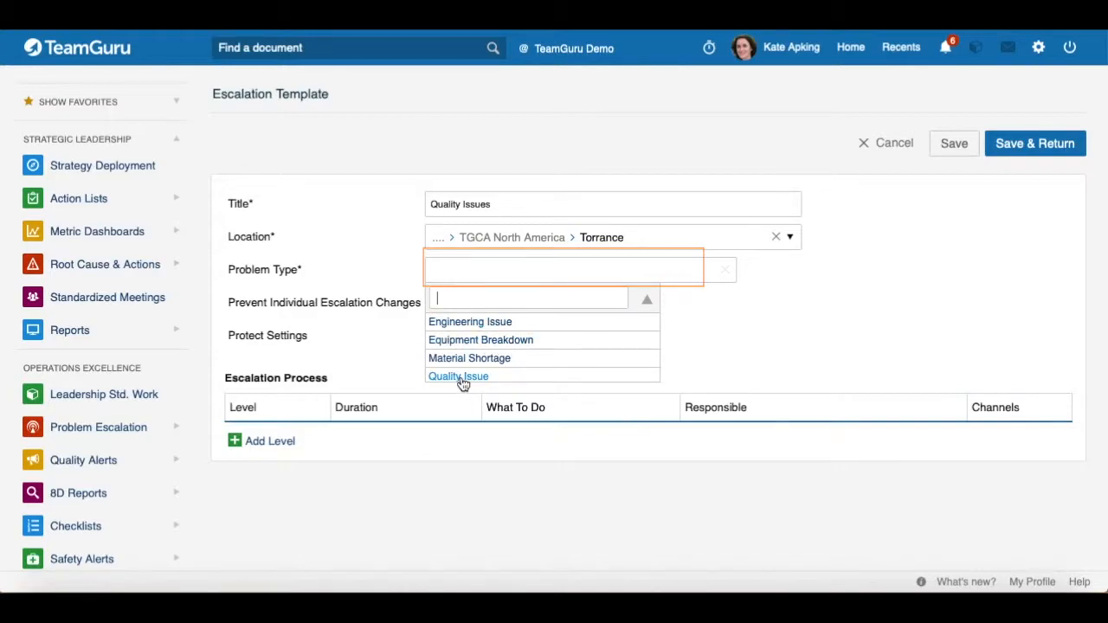
click(462, 378)
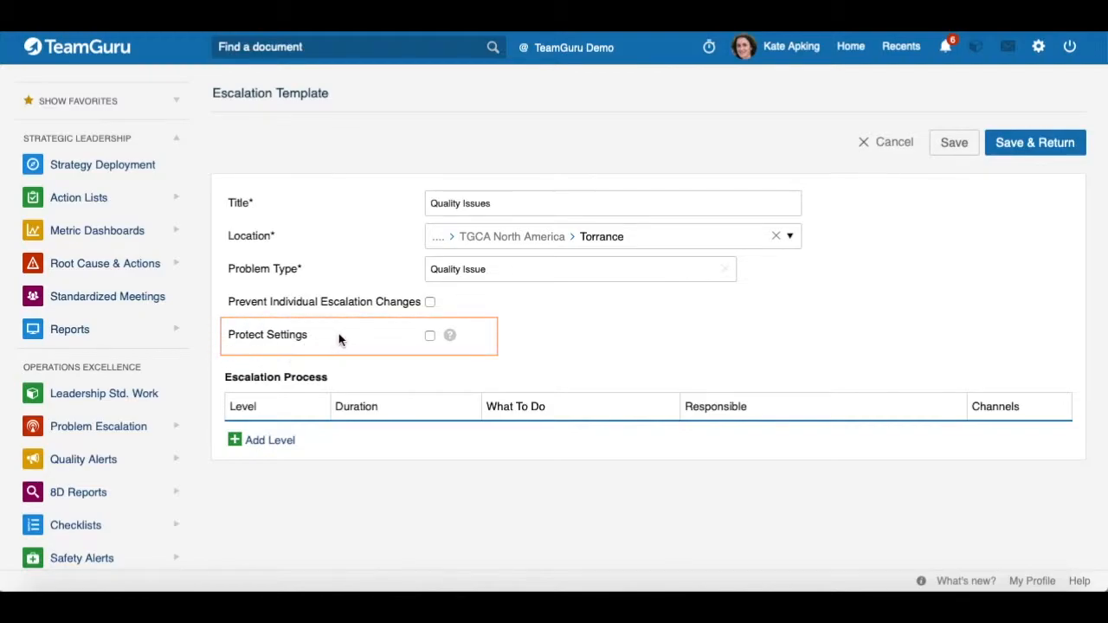
click(430, 337)
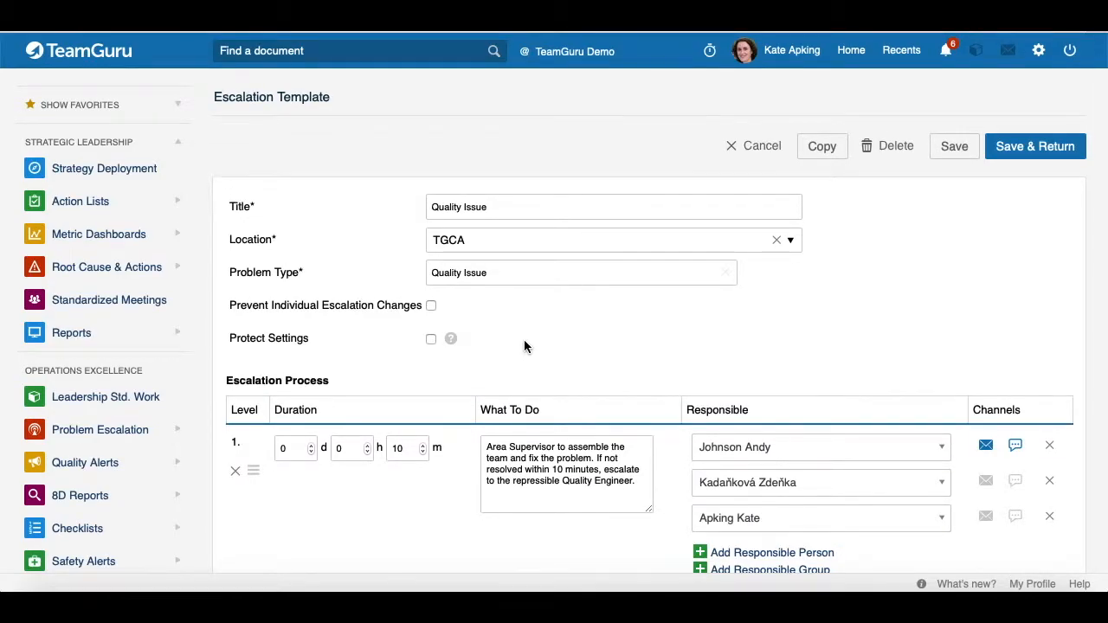
scroll(524, 346, down, 5)
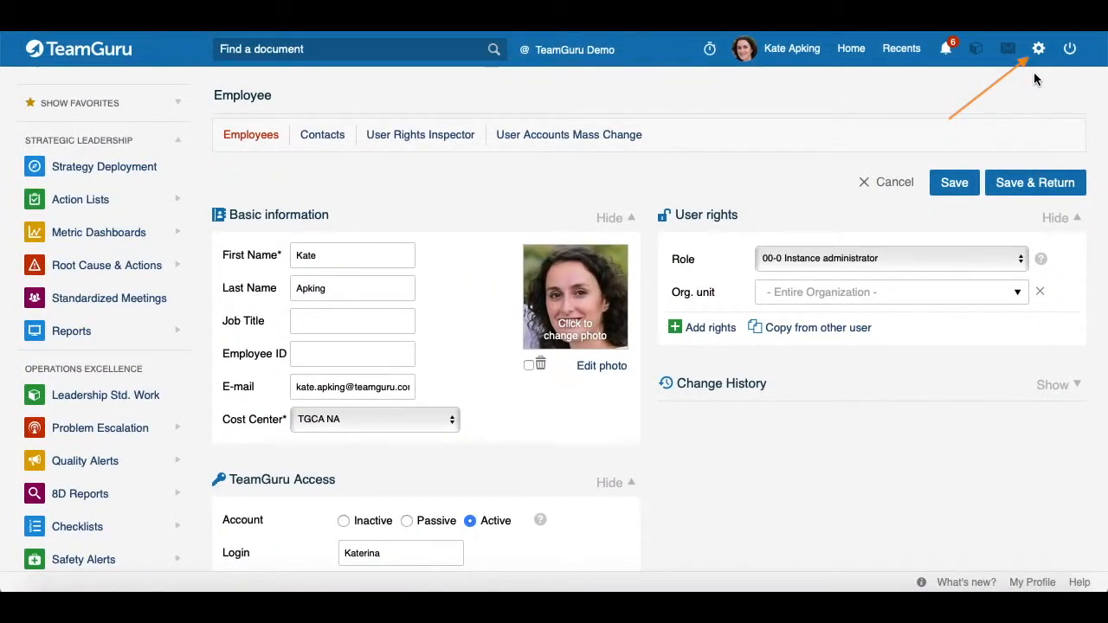
Go to the Users settings and examine the Business Phone Notifications field in the employee record's Advanced Settings.
click(1038, 52)
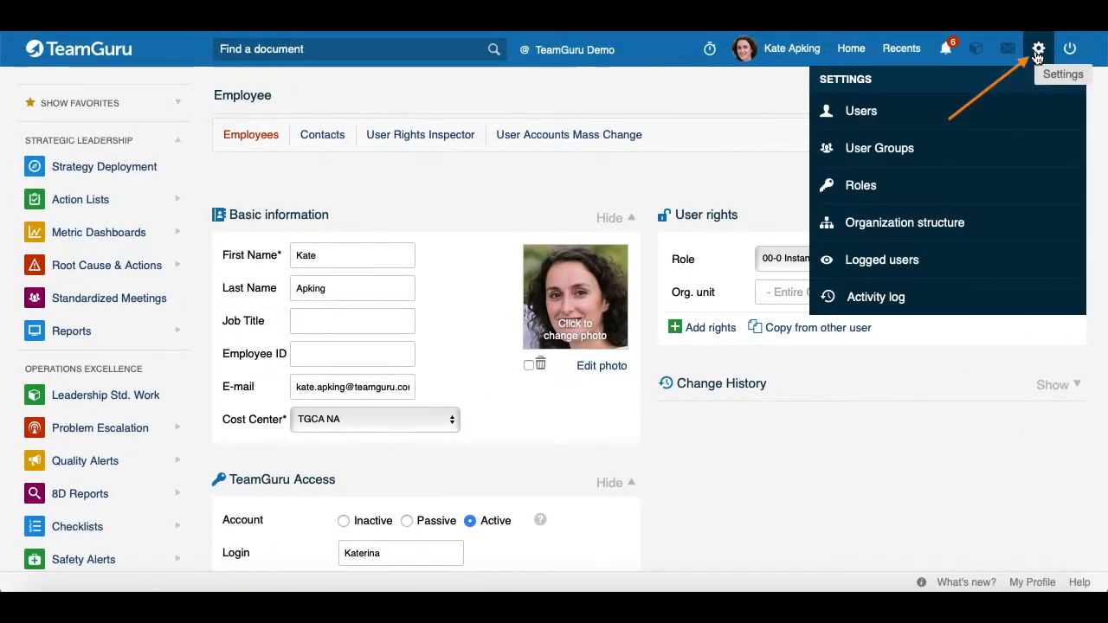
click(874, 113)
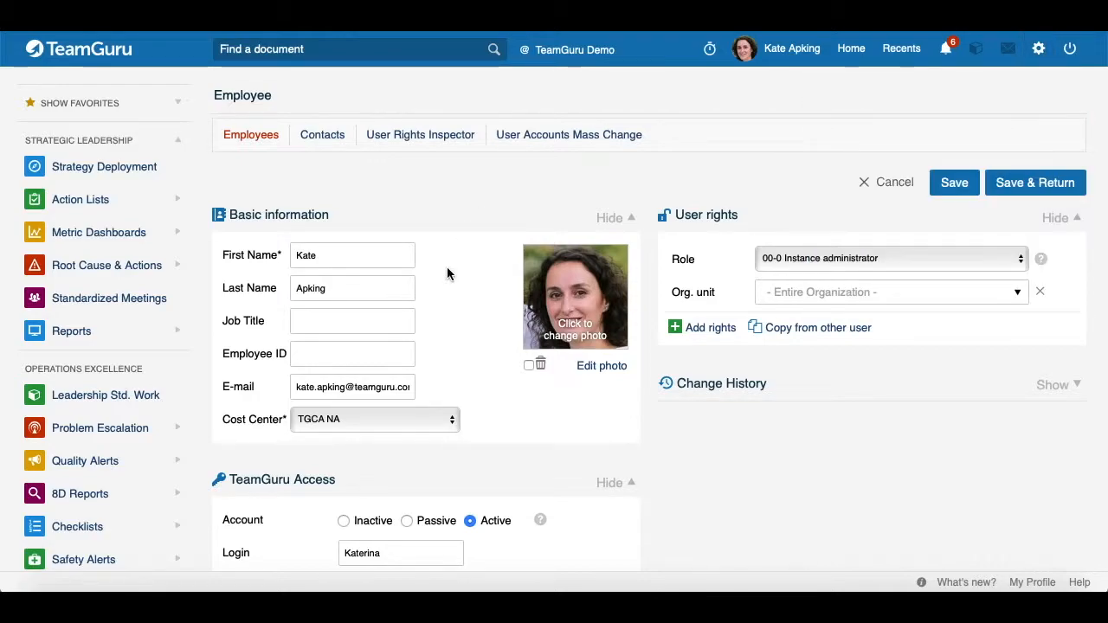
scroll(447, 273, down, 3)
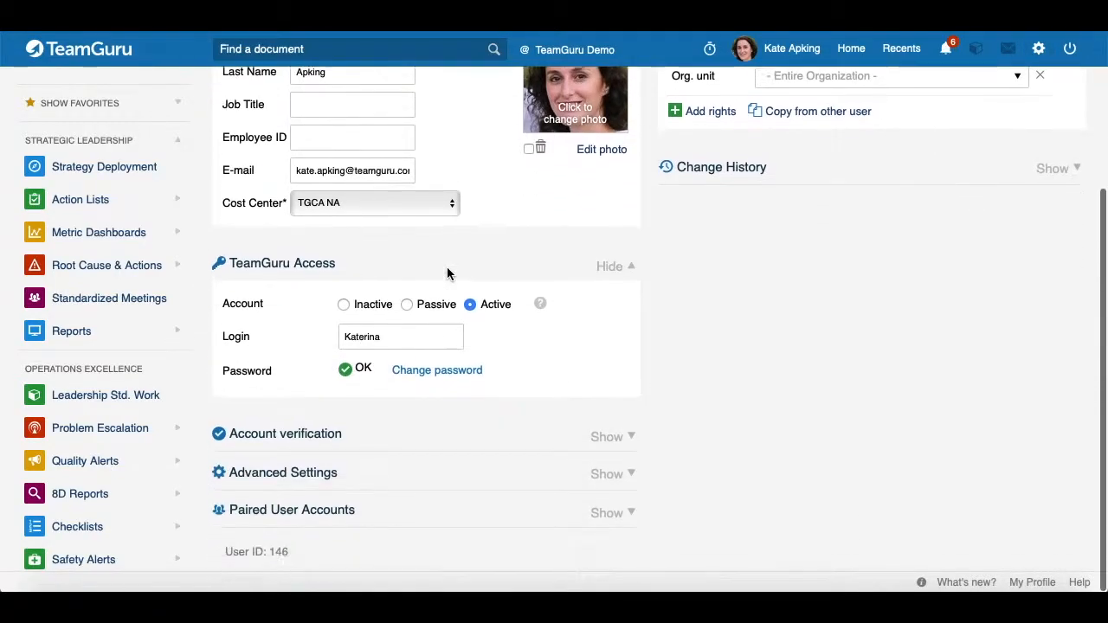
click(301, 473)
scroll(488, 419, down, 3)
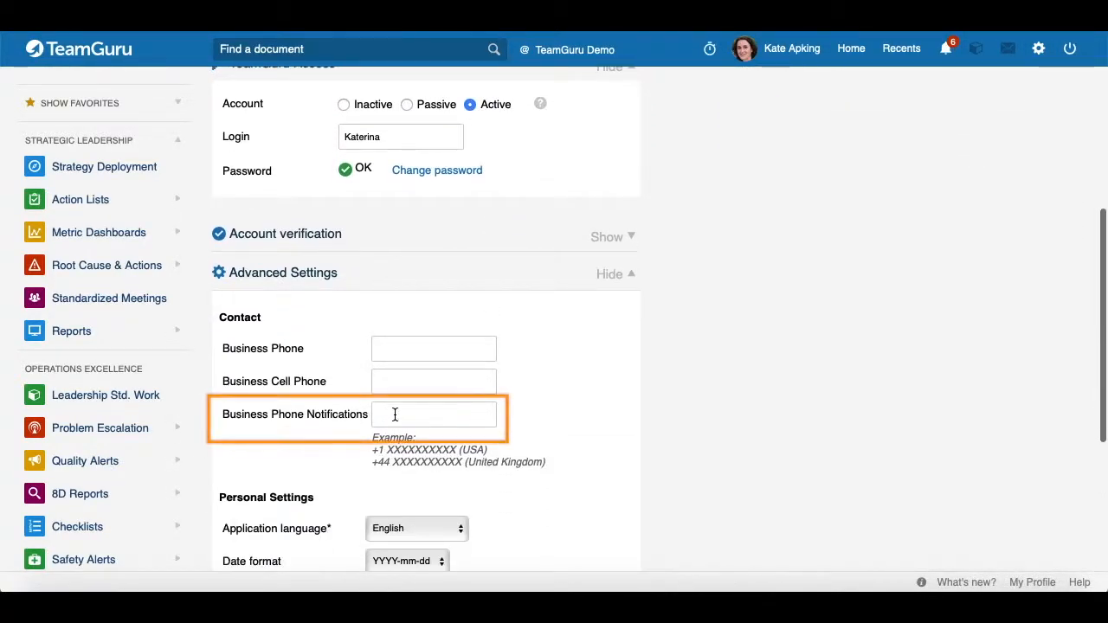
scroll(419, 414, down, 5)
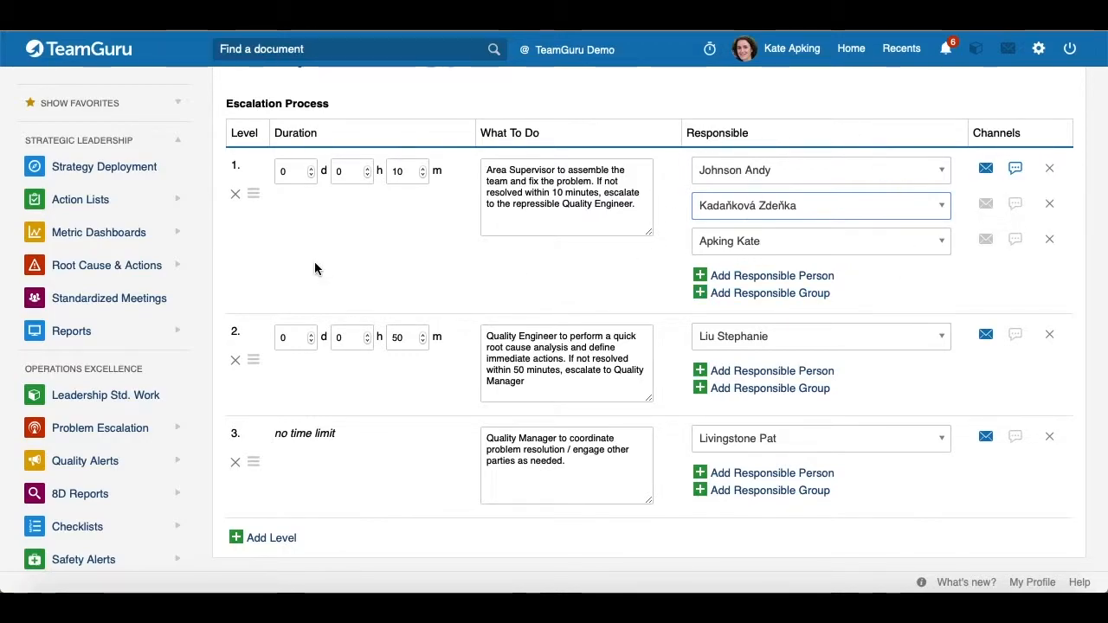
Save the TGCA Quality Issue escalation template and return to the template list.
scroll(317, 267, down, 2)
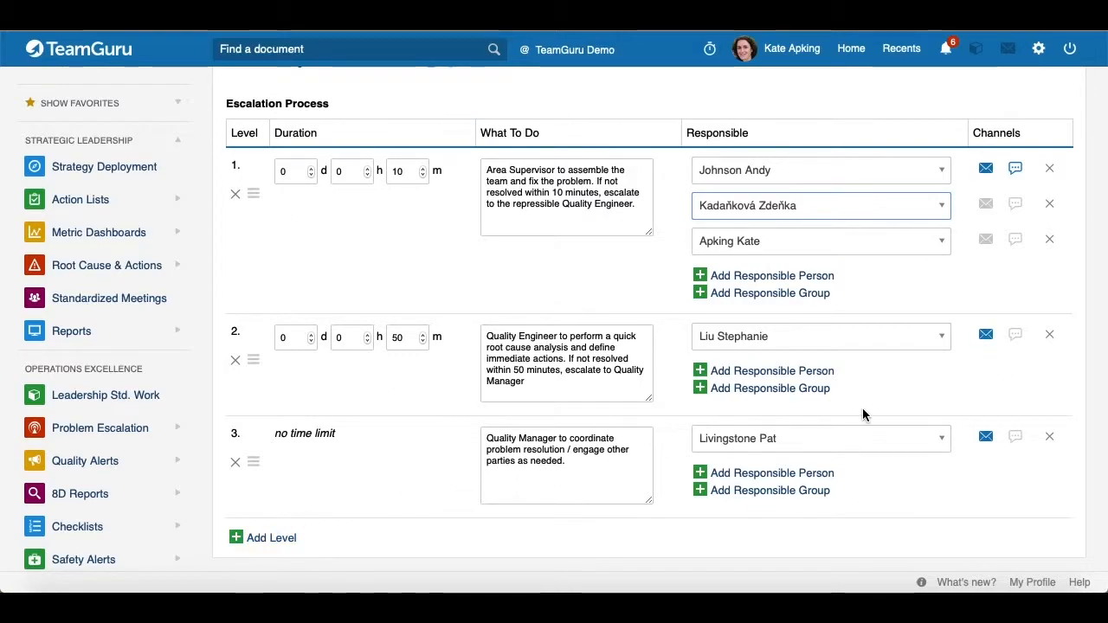
scroll(863, 412, up, 3)
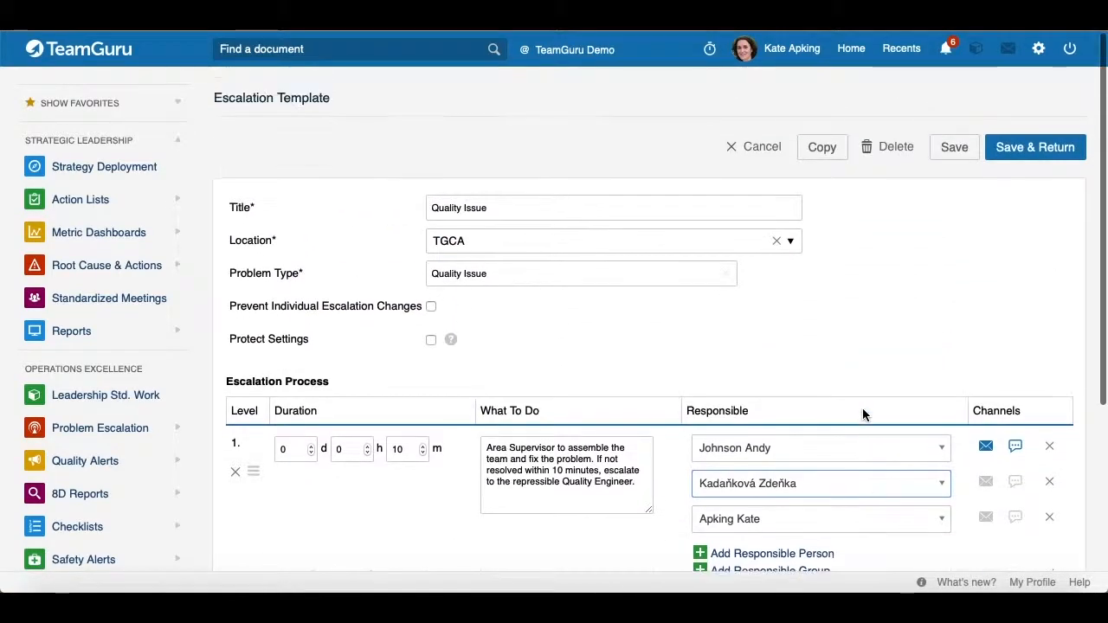
click(1009, 147)
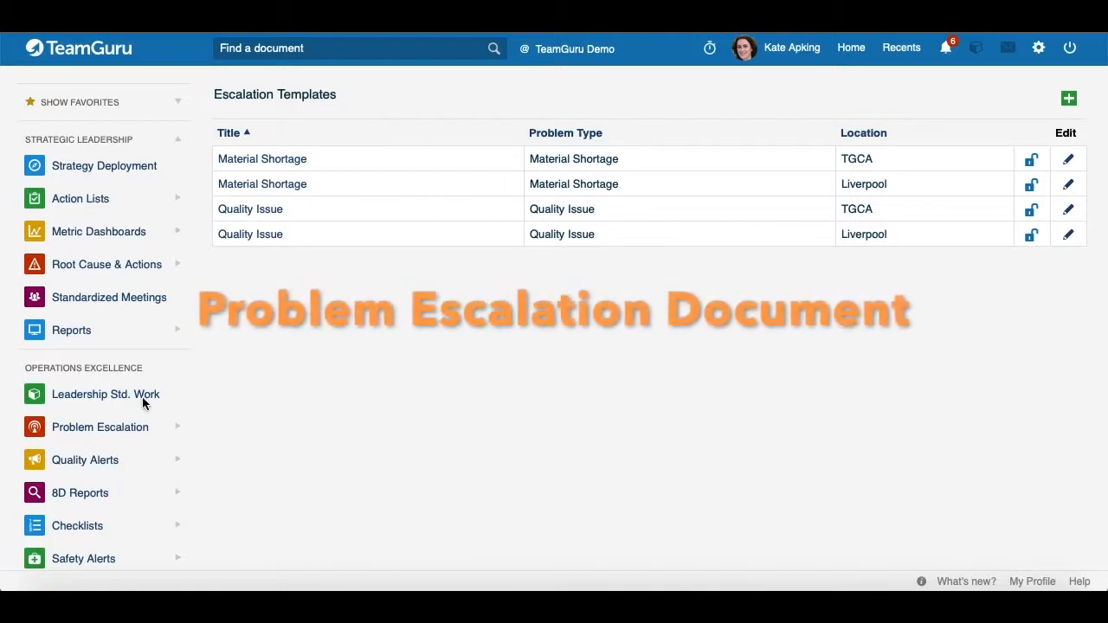
Open the problem escalation documents and start a new one in the TGCA folder.
mouse_move(178, 428)
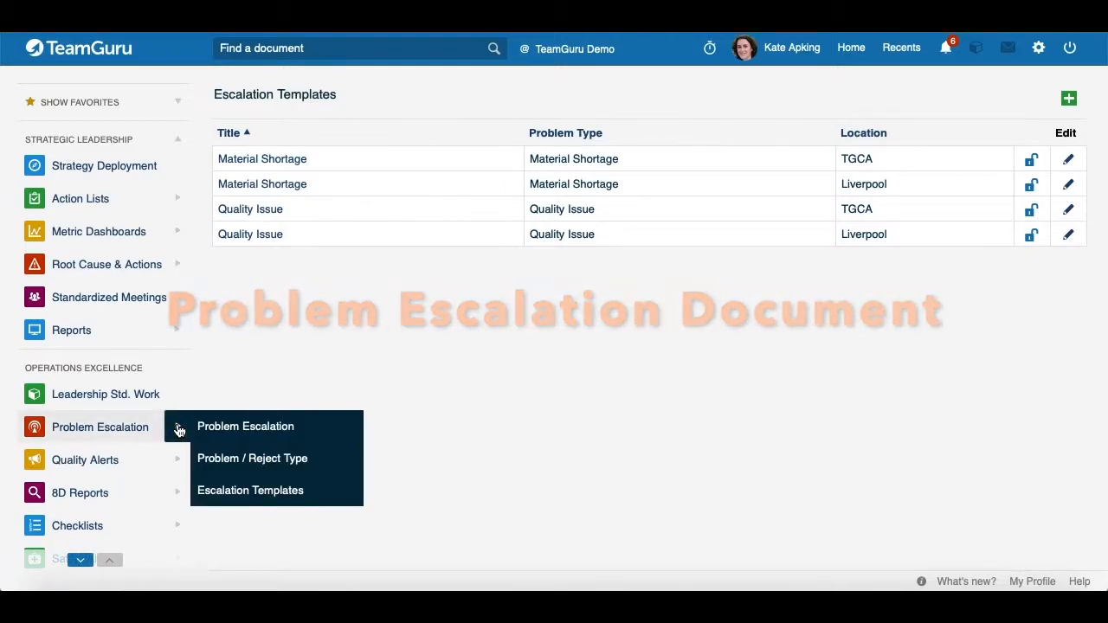
click(262, 433)
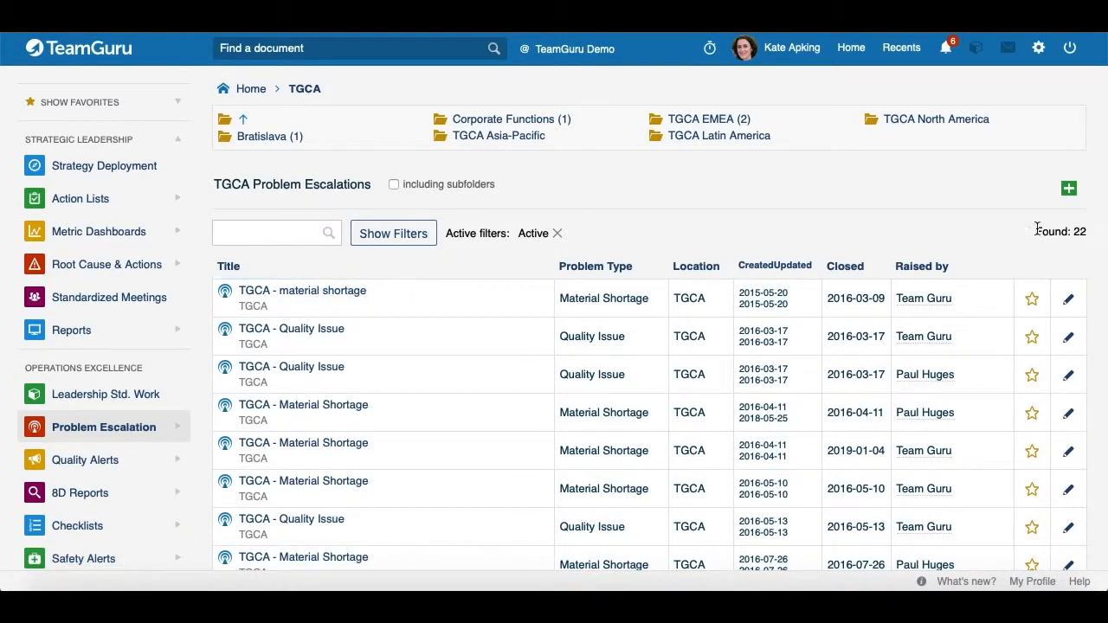
click(1068, 188)
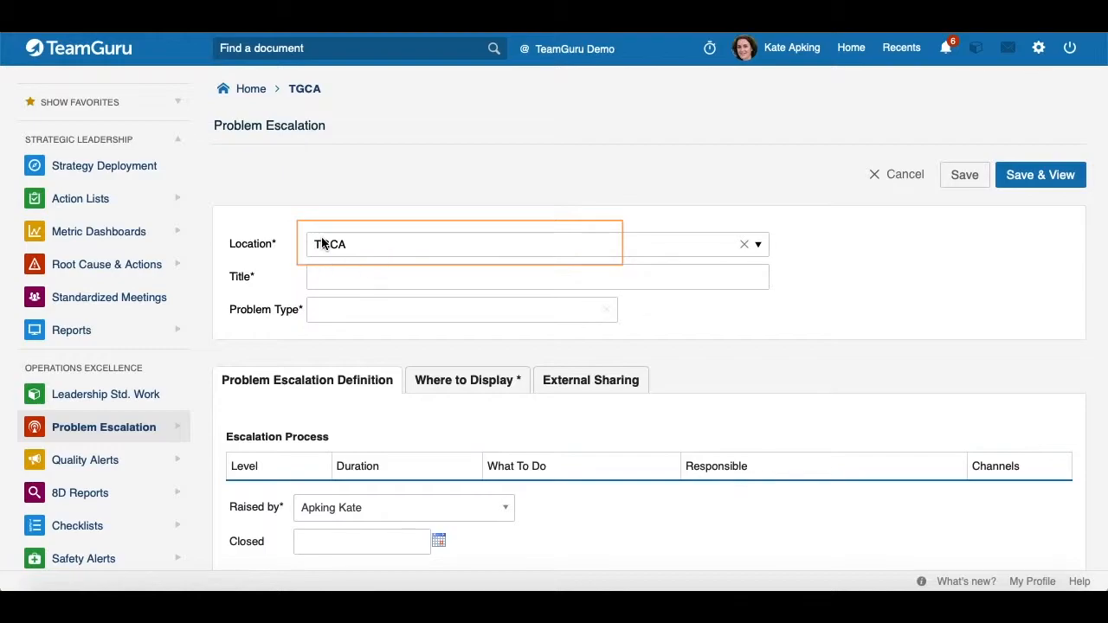
Keep TGCA as the location, title the escalation "TG - Quality issues" and set its problem type to Quality Issue.
click(757, 247)
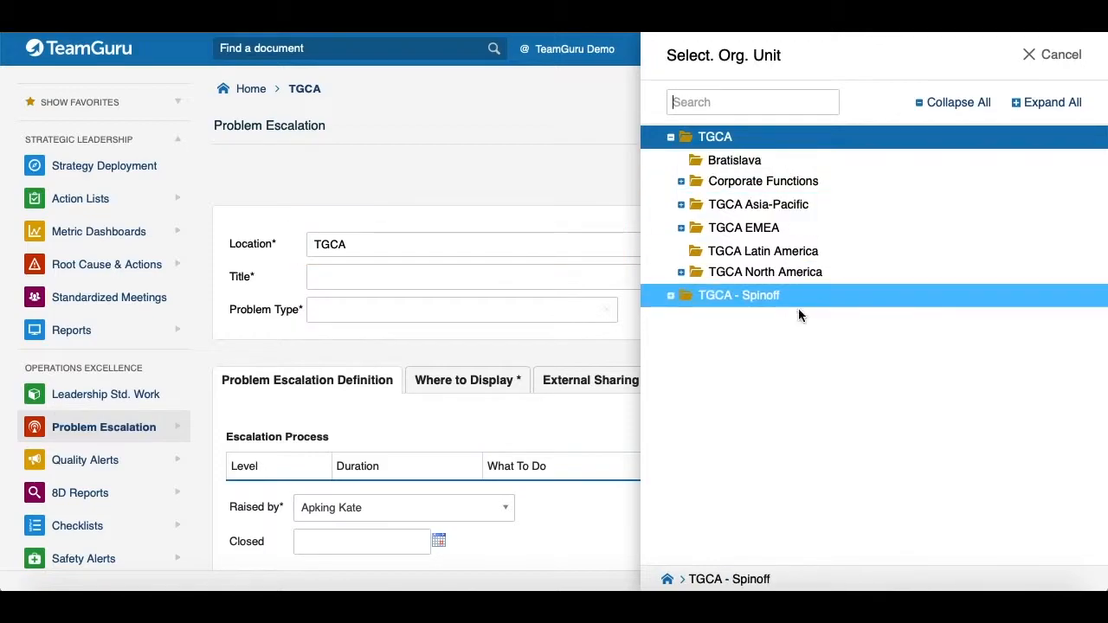
click(1048, 59)
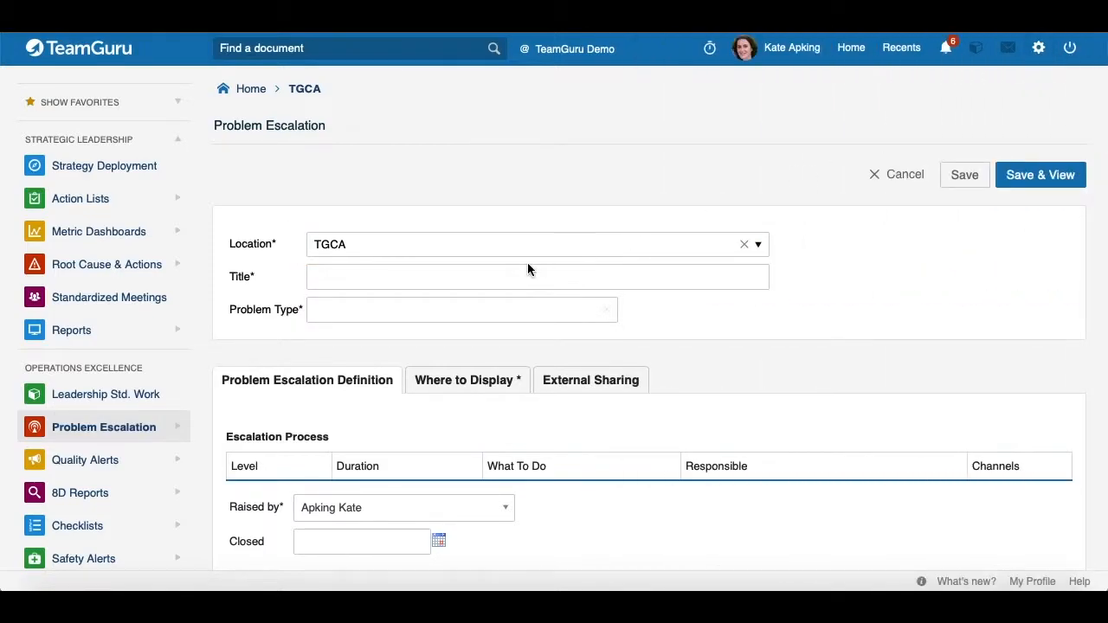
click(320, 282)
text(TG - Quality issues)
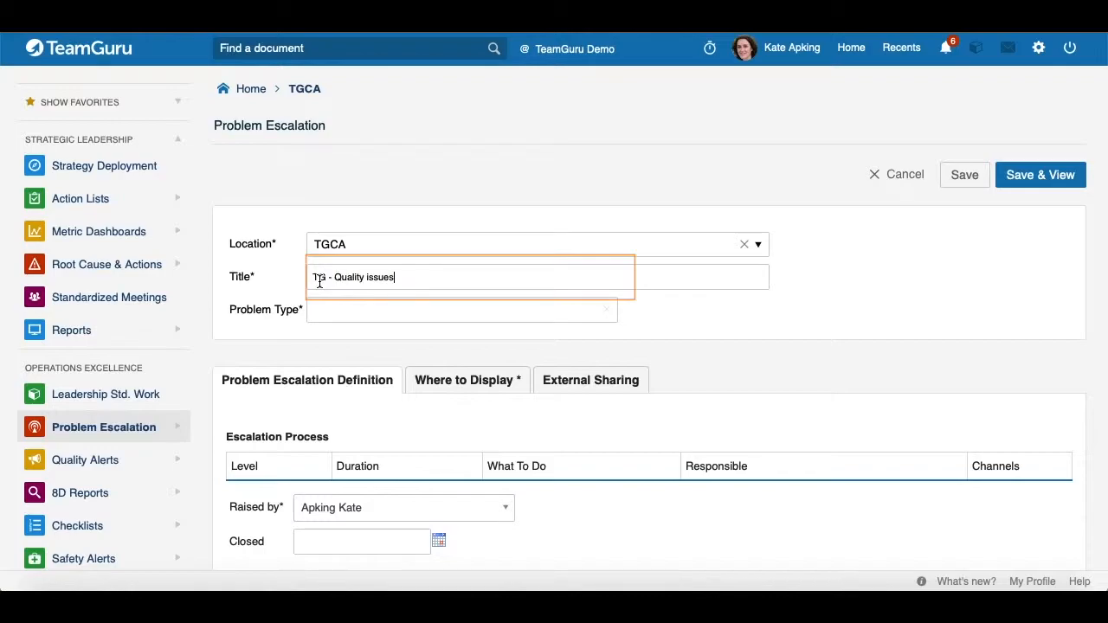
click(371, 311)
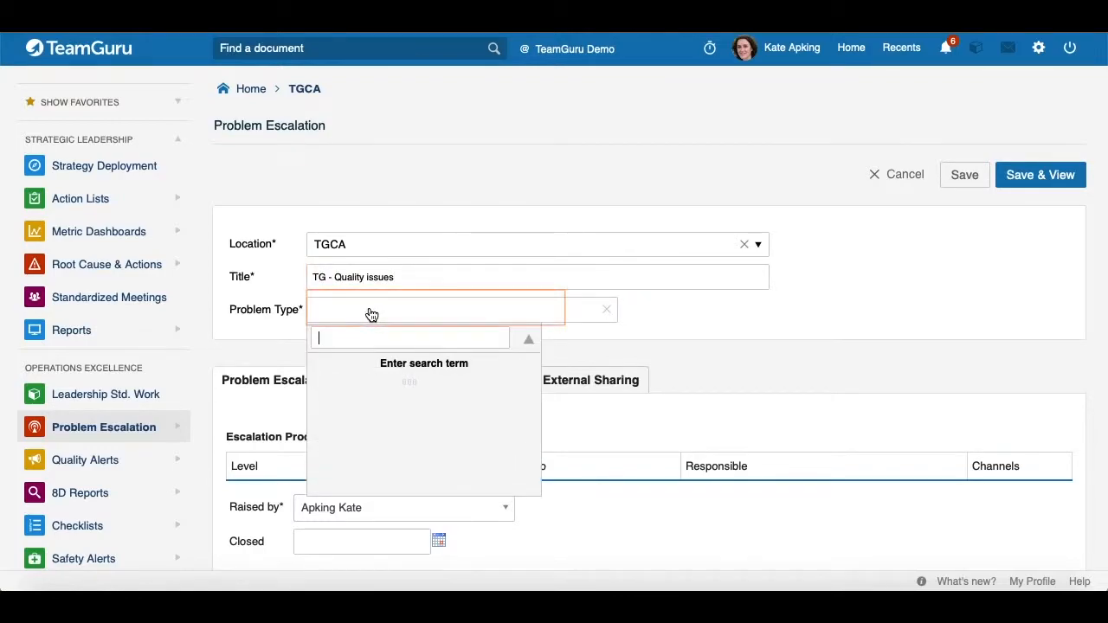
scroll(372, 327, down, 5)
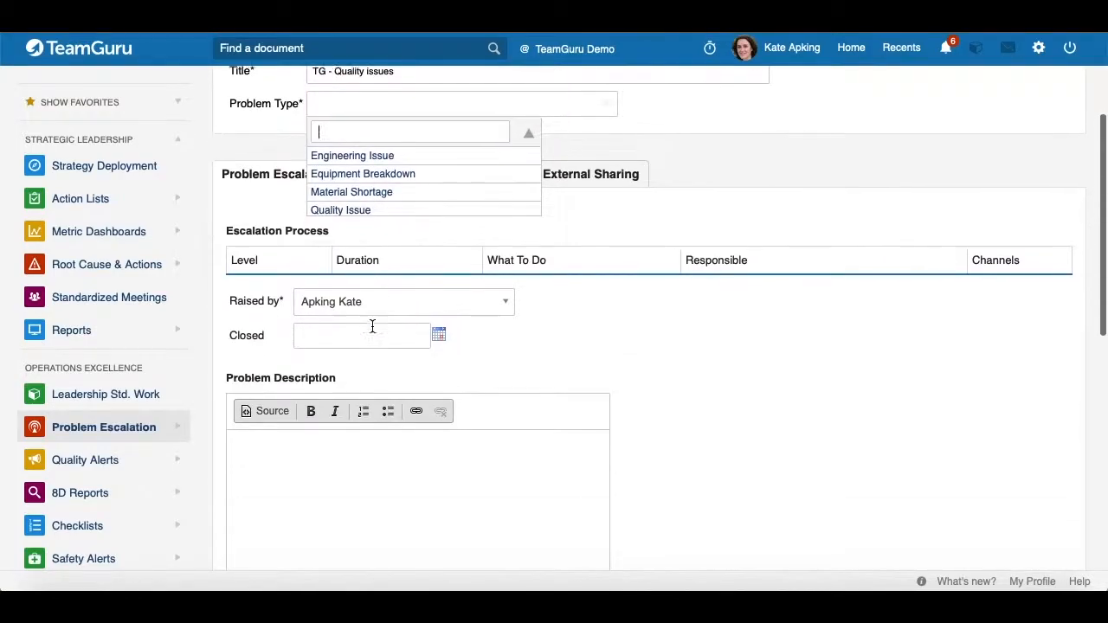
click(322, 208)
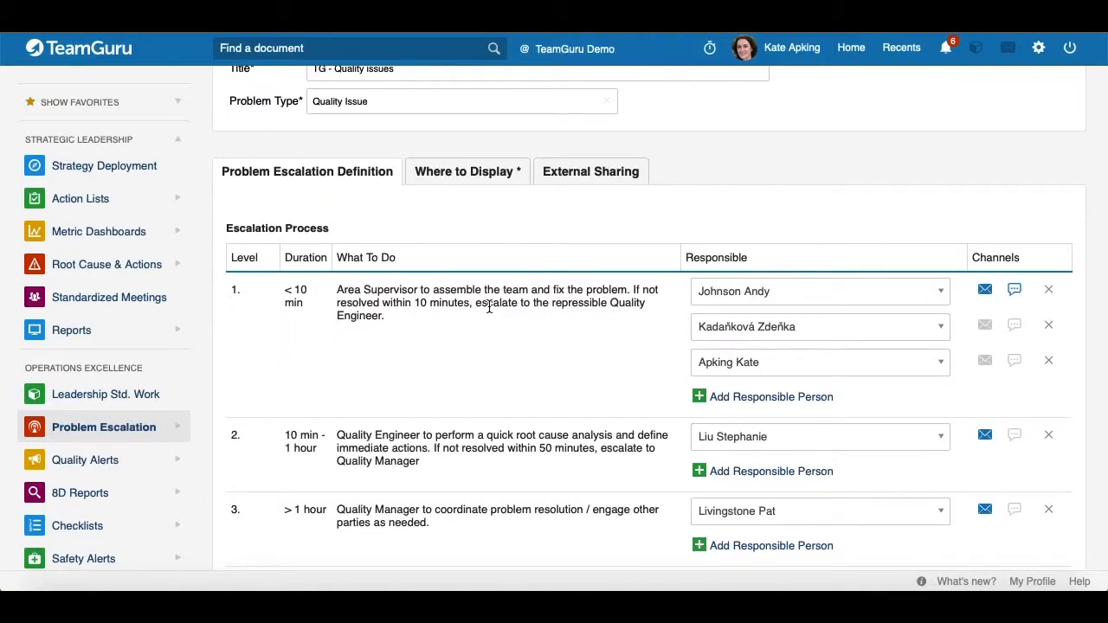
Examine the escalation's process levels, durations, responsible people and notification channels, as well as the Raised by and Problem Description fields.
scroll(489, 307, down, 1)
scroll(489, 306, up, 5)
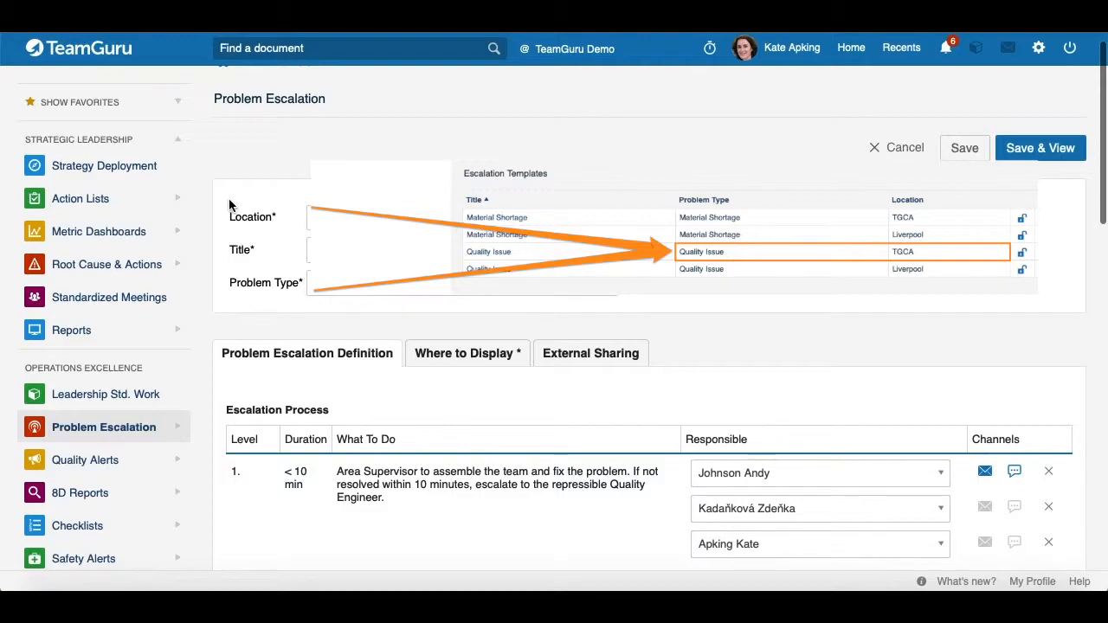
scroll(777, 324, down, 3)
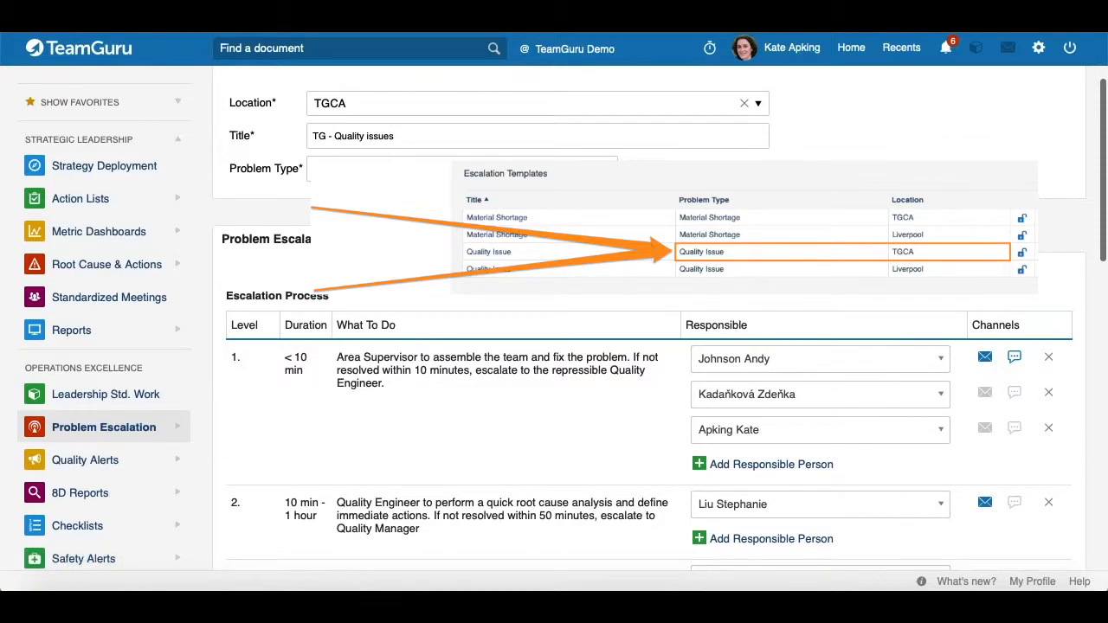
scroll(983, 397, down, 3)
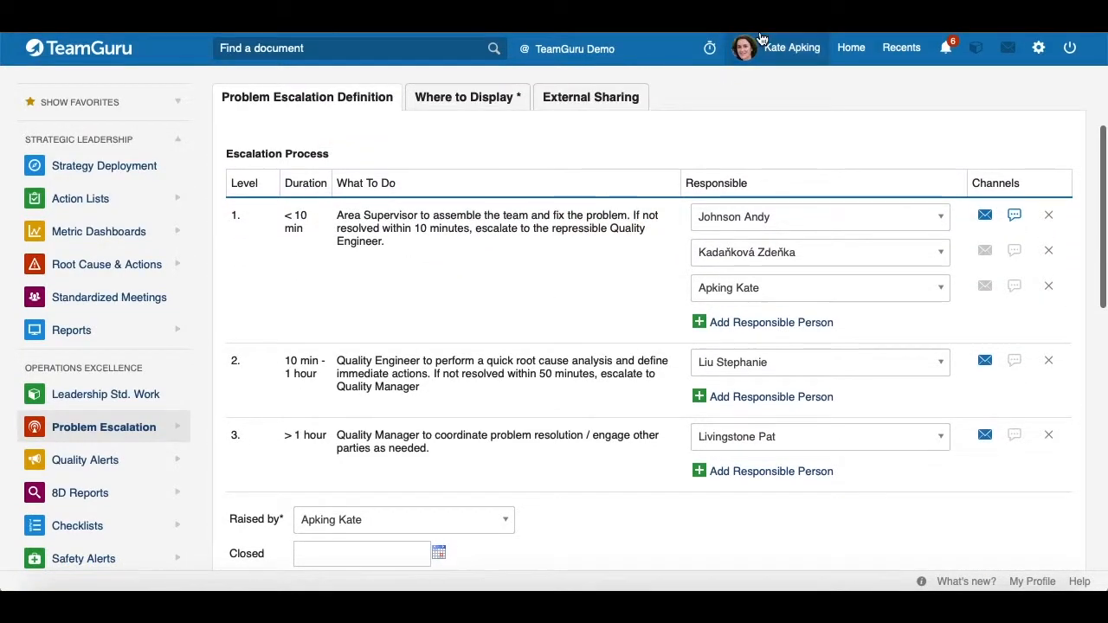
scroll(858, 239, down, 2)
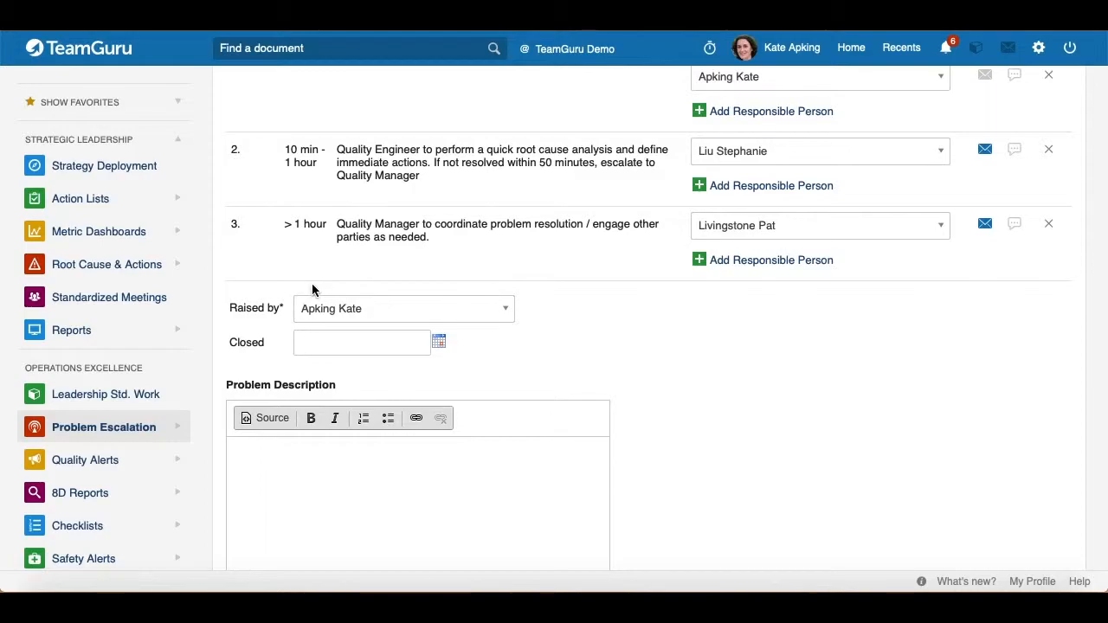
click(504, 310)
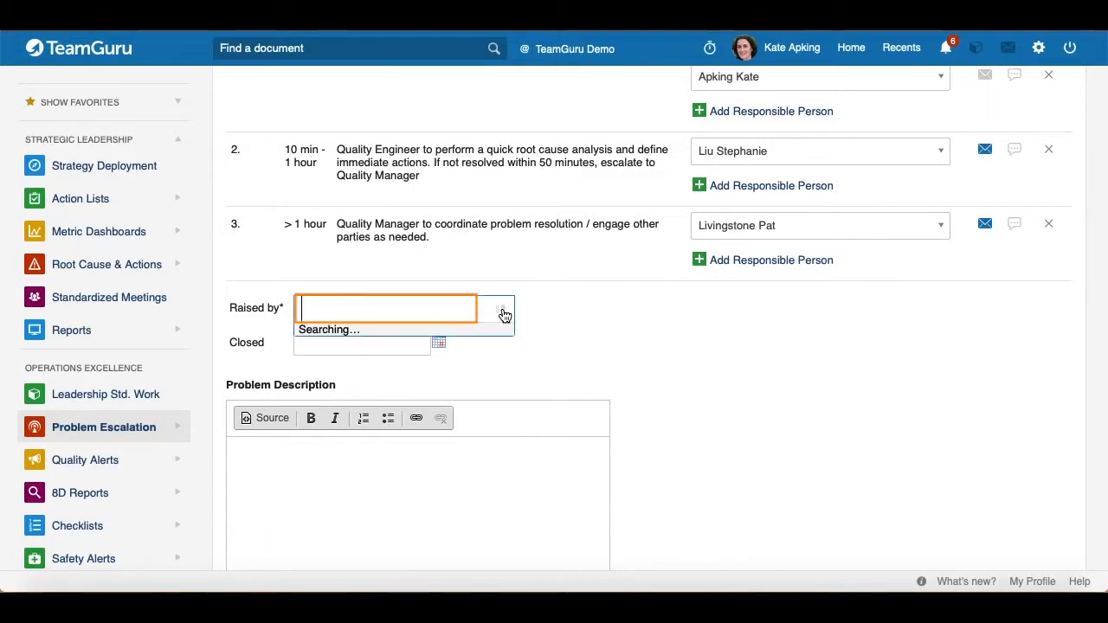
click(679, 371)
scroll(443, 355, down, 3)
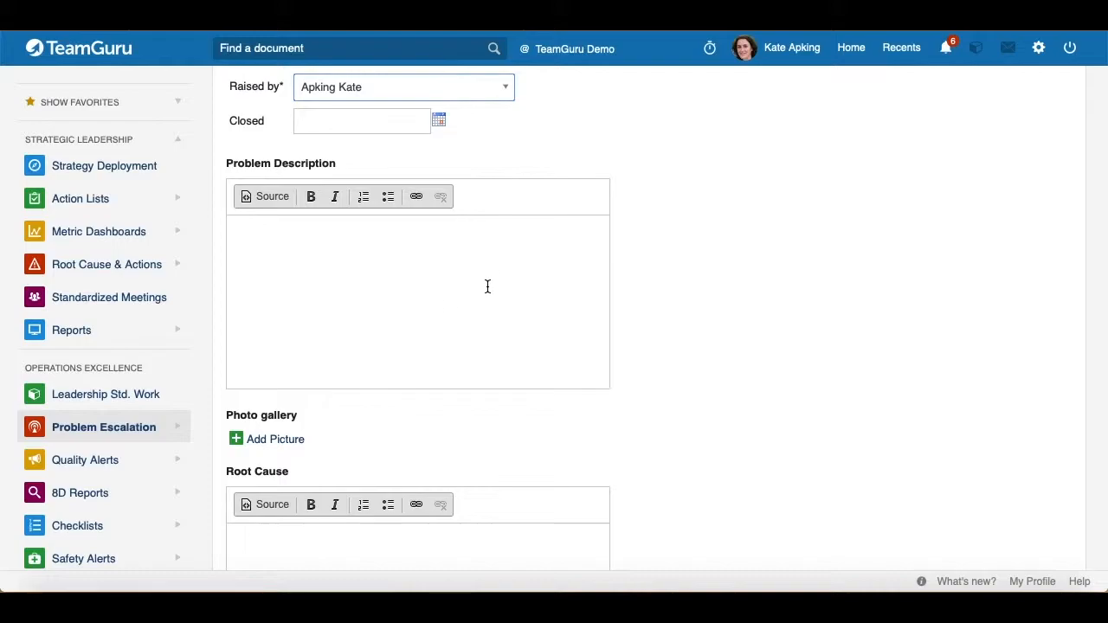
Check the new escalation's Photo gallery, Root Cause and Follow-Up Actions sections, and save the document to its view page.
scroll(346, 299, down, 2)
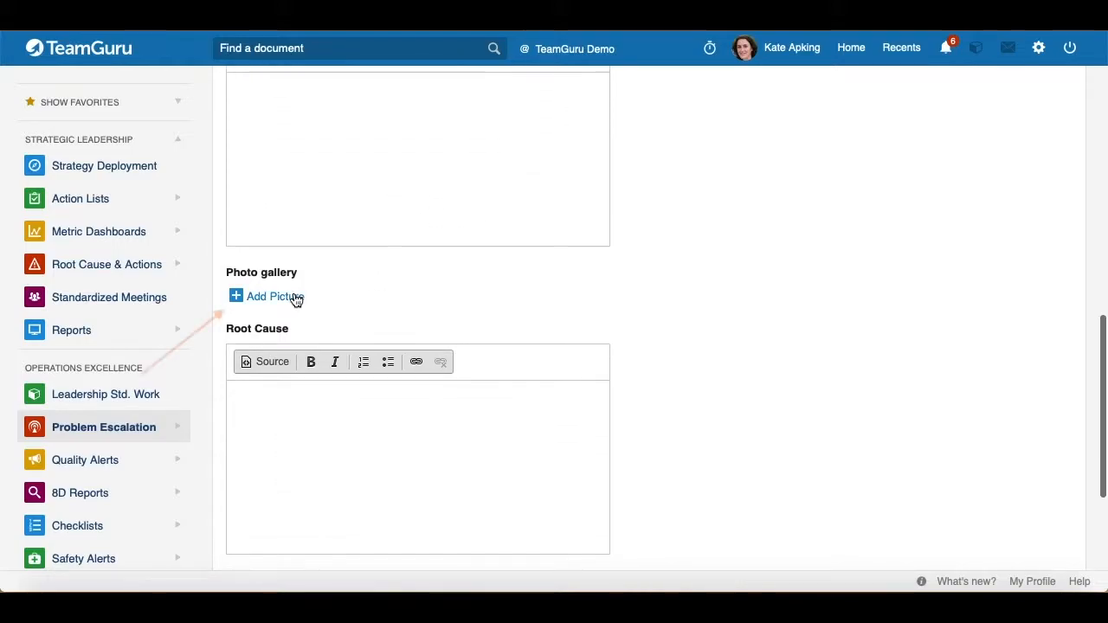
scroll(415, 286, down, 2)
scroll(372, 349, down, 2)
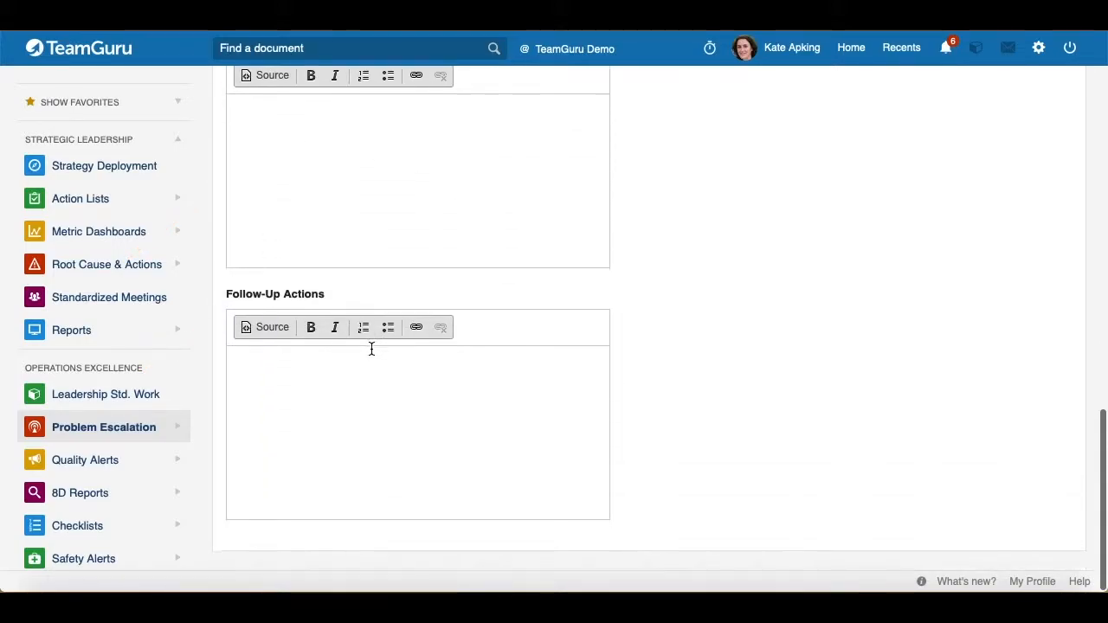
scroll(441, 444, up, 8)
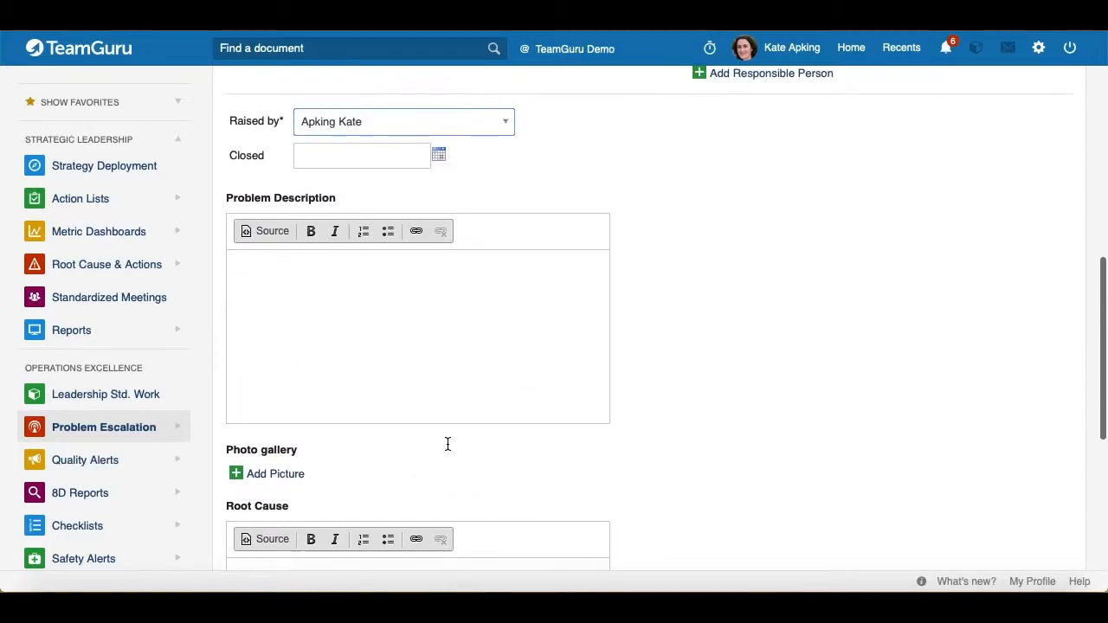
scroll(448, 444, up, 2)
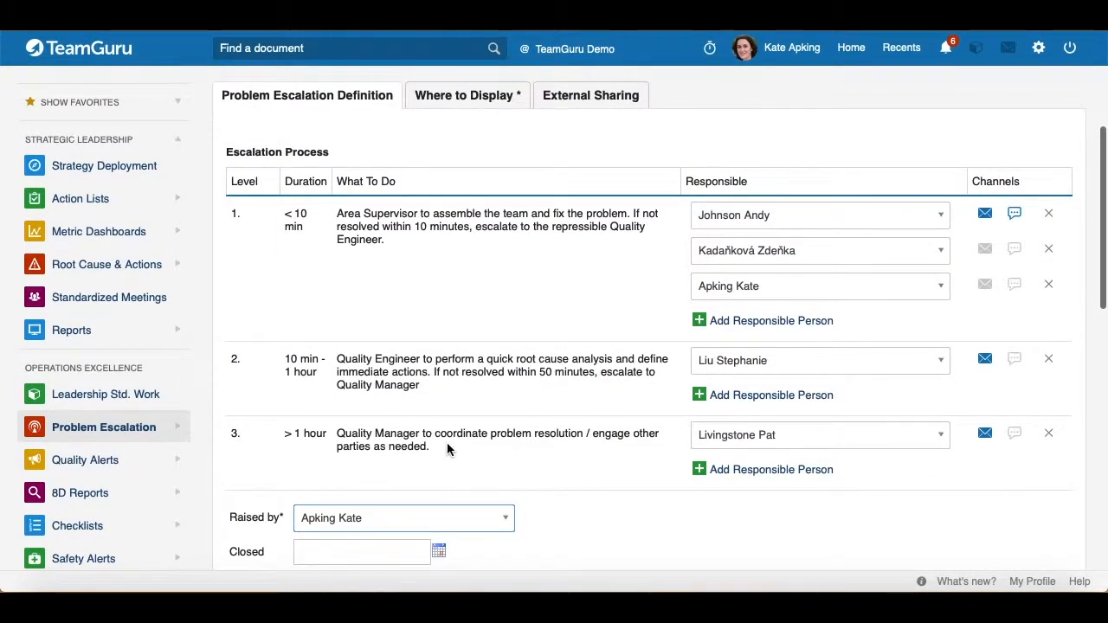
scroll(447, 446, up, 3)
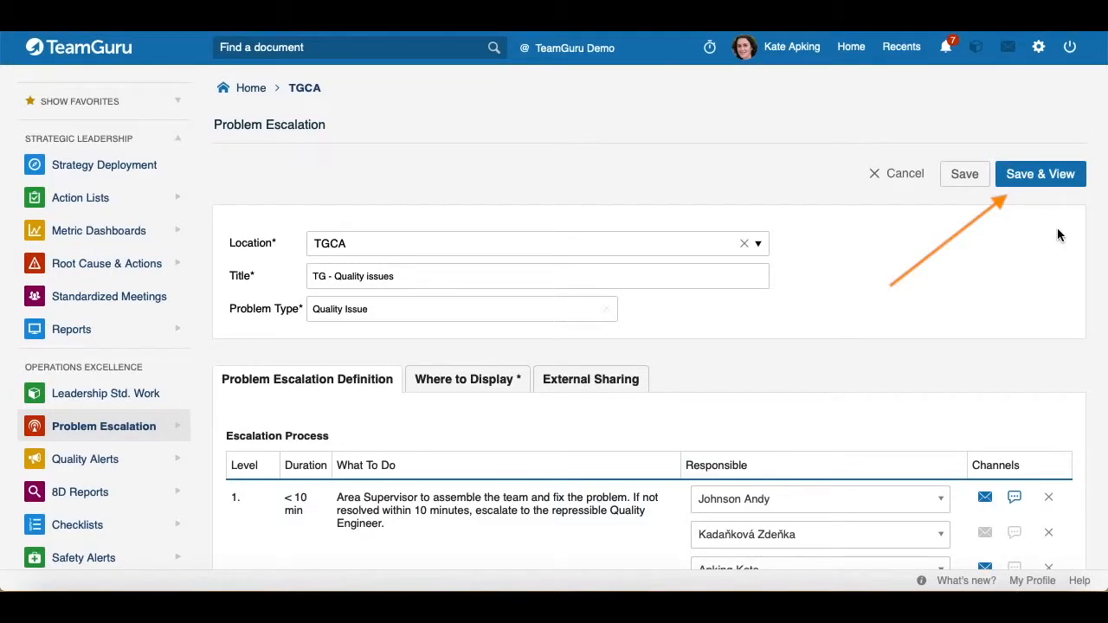
click(1019, 185)
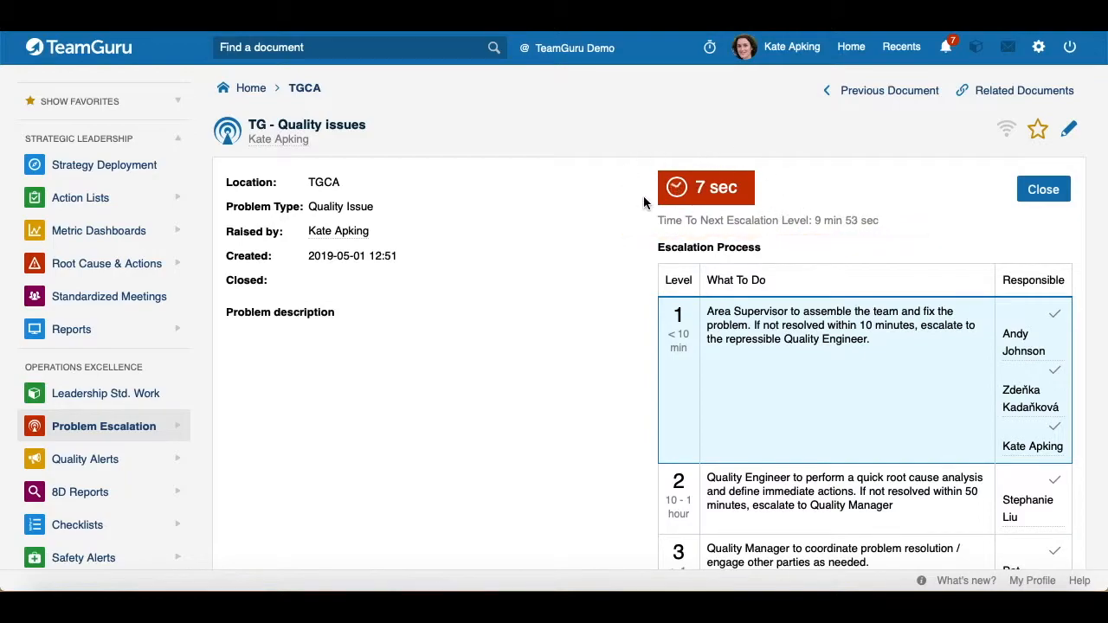
Acknowledge the level 1 escalation for the responsible person who also raised the problem.
scroll(895, 287, down, 2)
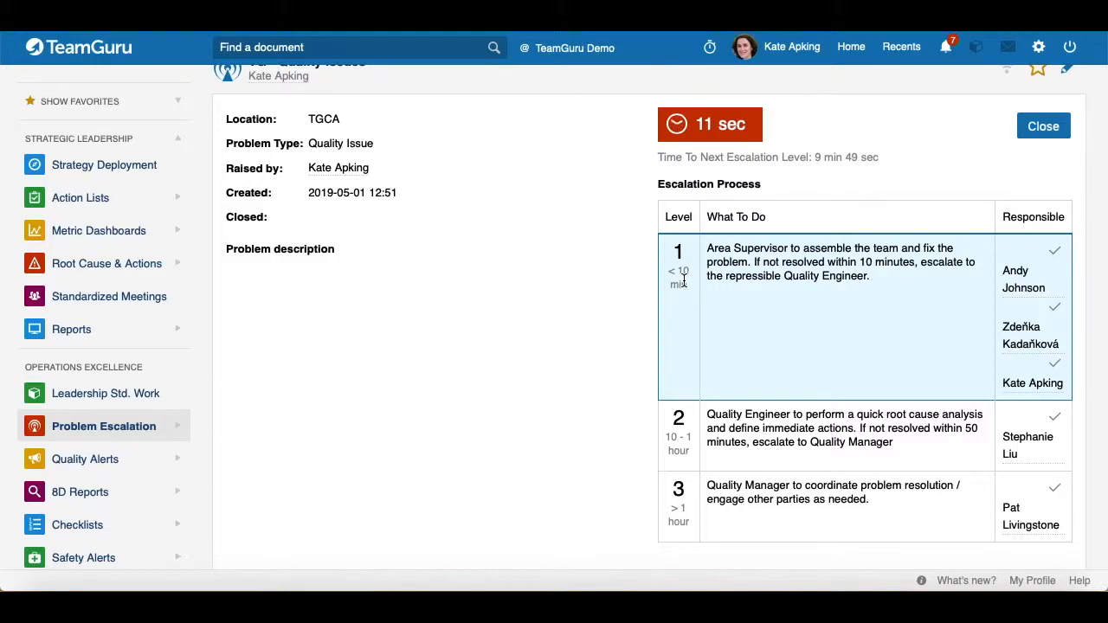
scroll(894, 280, down, 1)
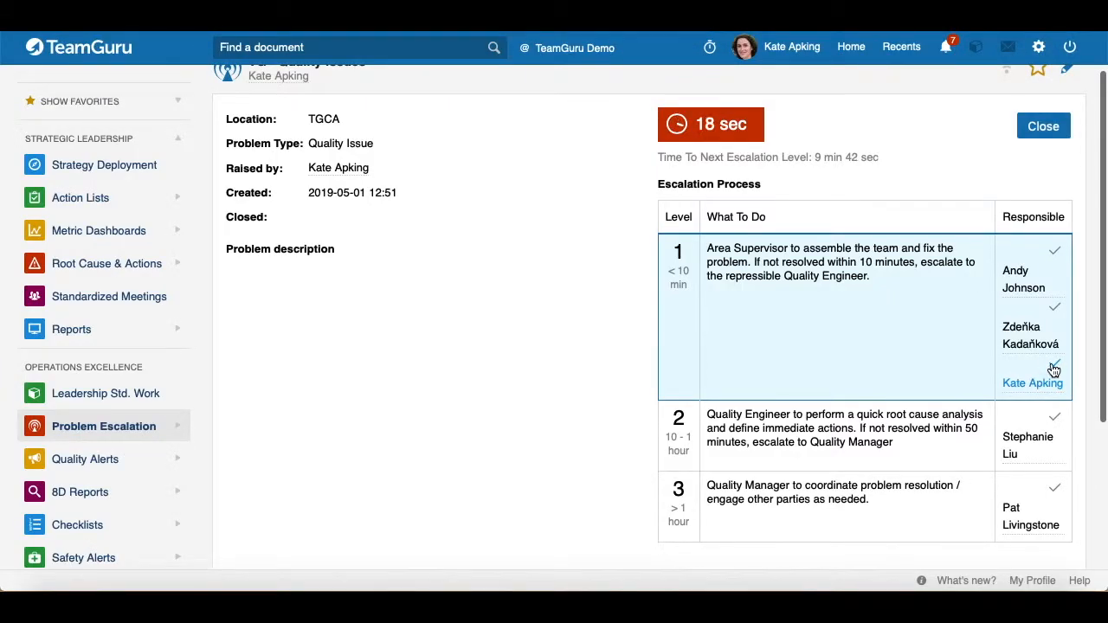
click(1054, 368)
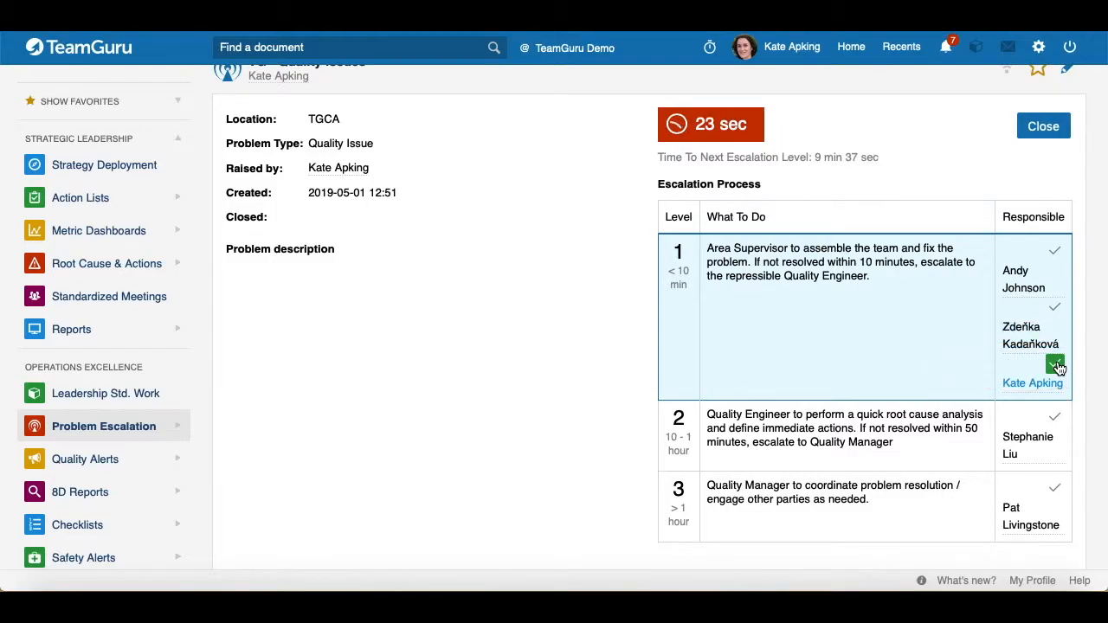
Add and save the comment "I am working on it" on the escalation.
scroll(812, 329, down, 3)
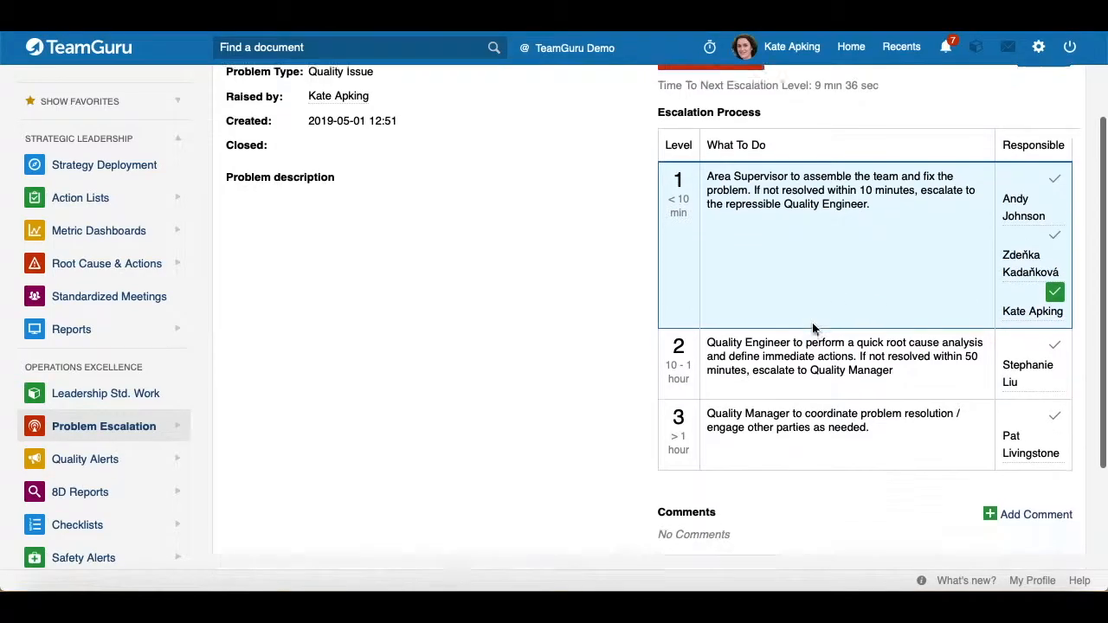
click(1026, 429)
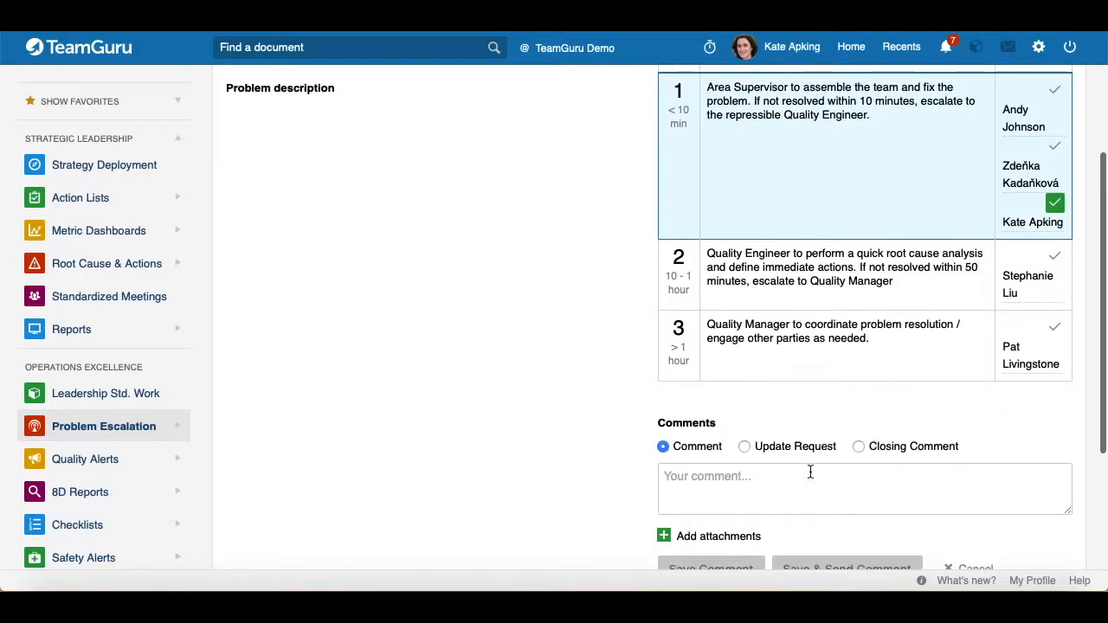
text(I )
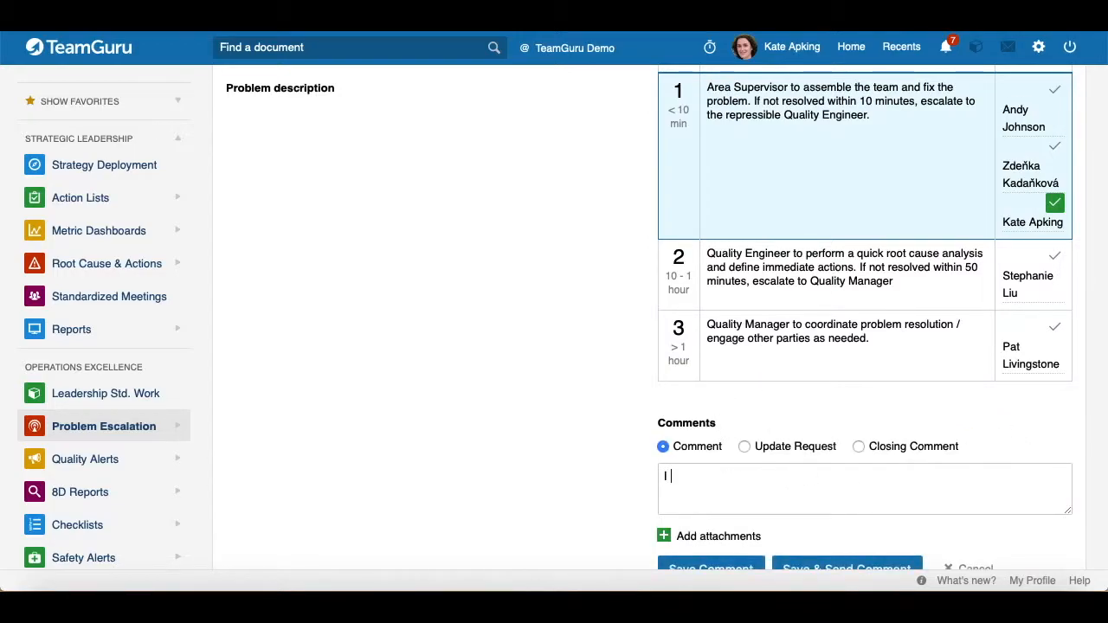
text(am working on it)
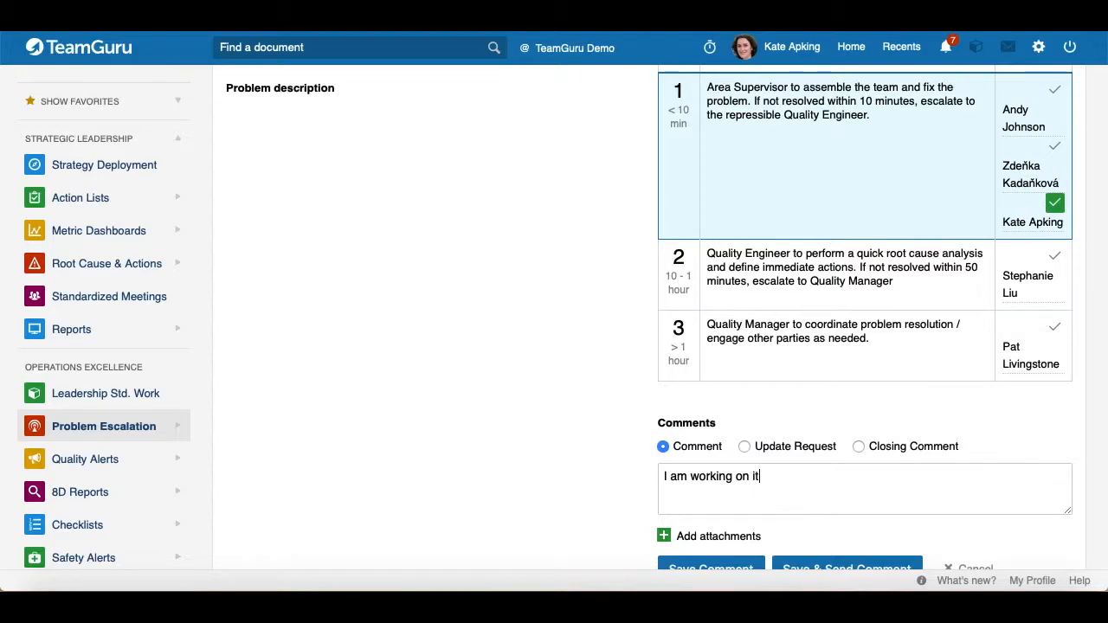
scroll(683, 470, down, 2)
click(725, 507)
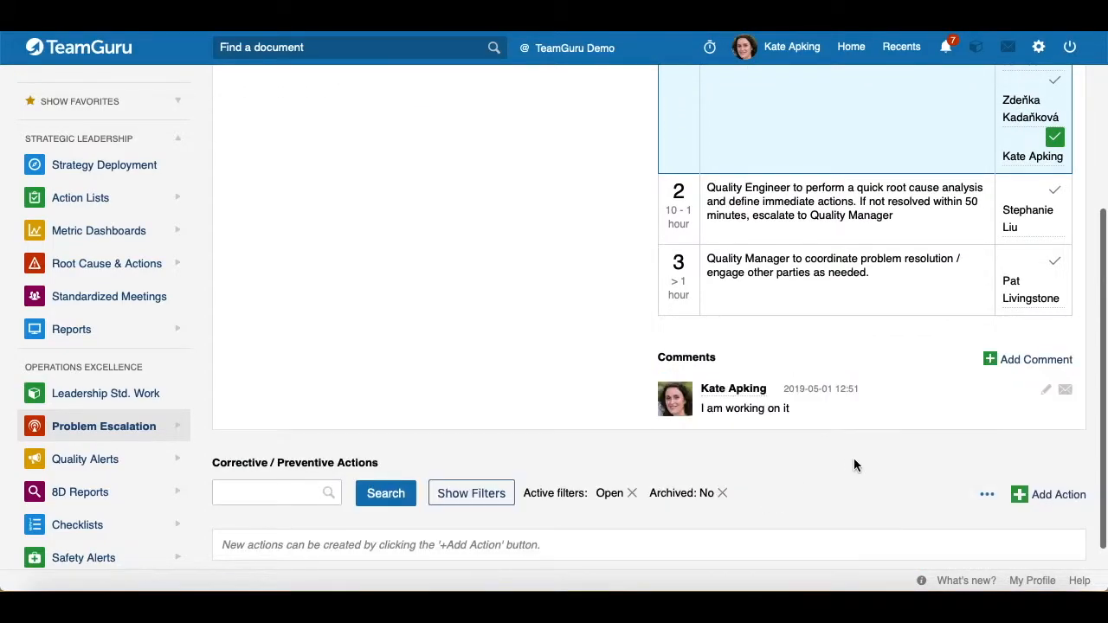
Examine the escalation's timer, process levels, problem description, comments and Corrective / Preventive Actions section.
scroll(853, 458, up, 6)
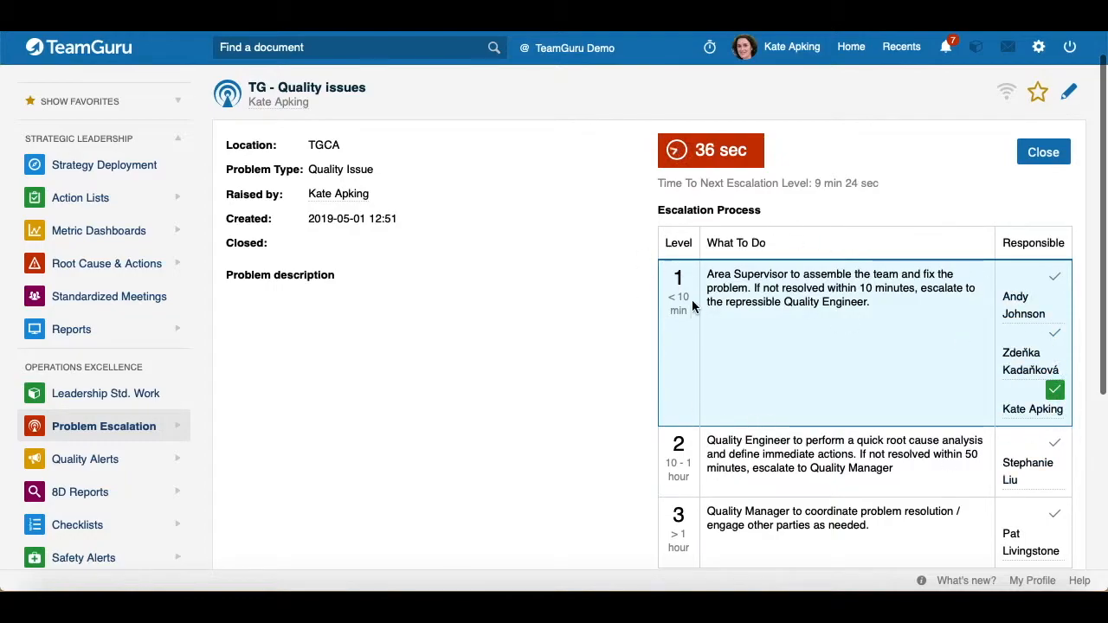
scroll(756, 311, down, 1)
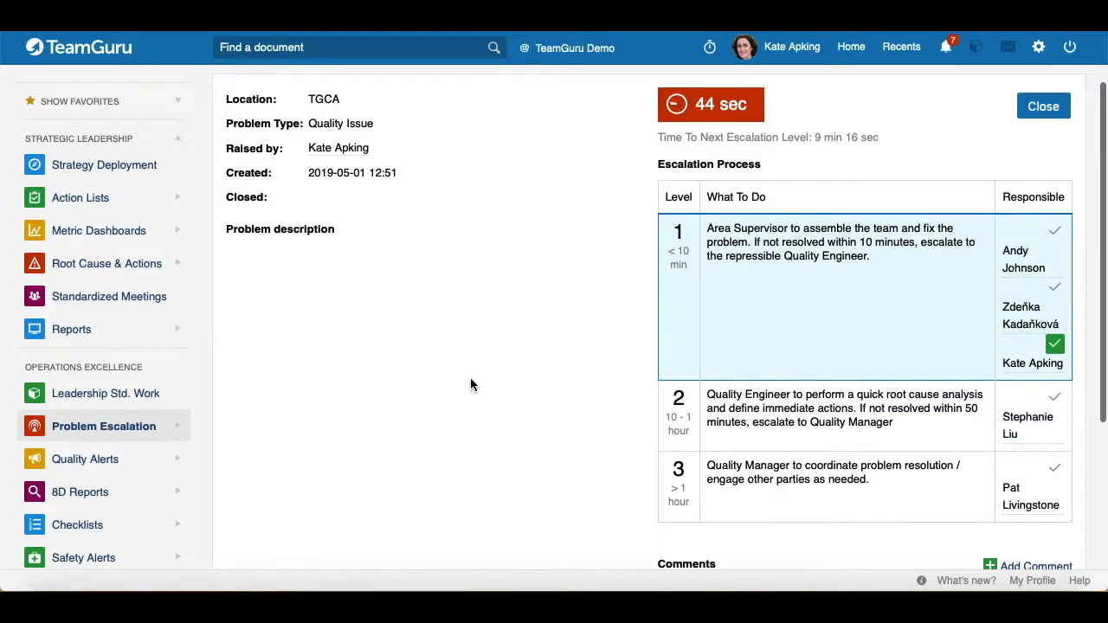
scroll(471, 379, down, 3)
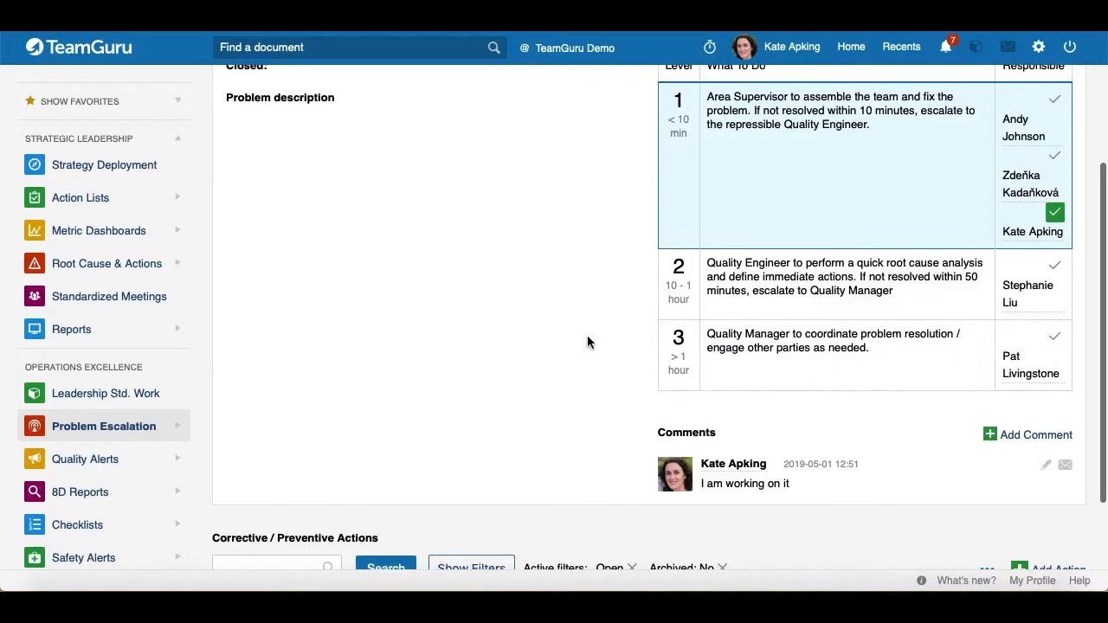
scroll(445, 283, up, 1)
scroll(445, 283, down, 4)
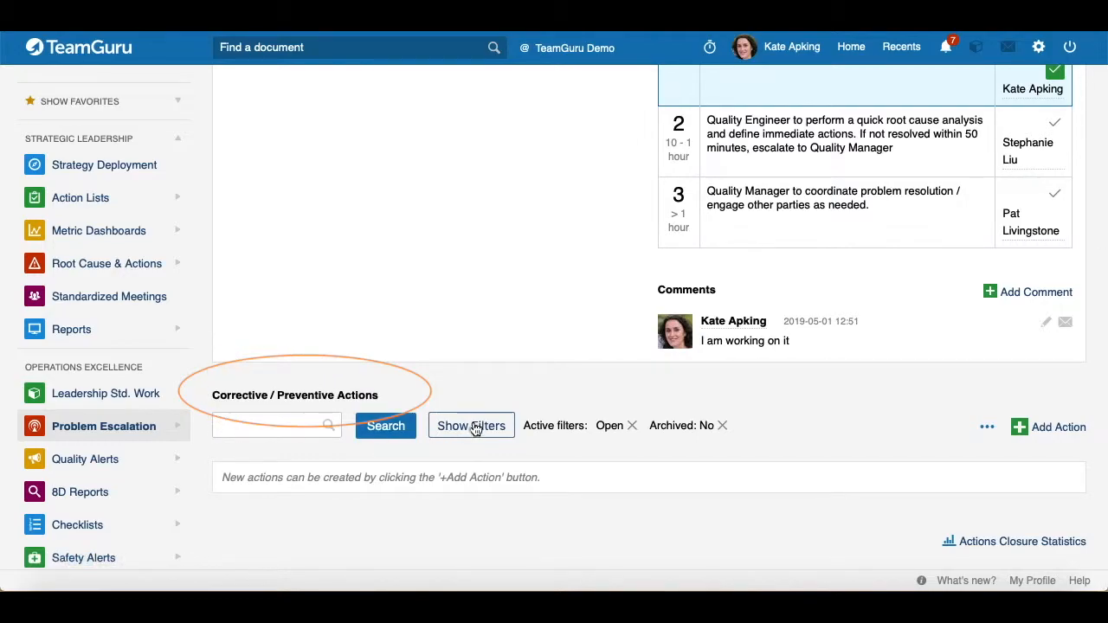
scroll(386, 361, up, 3)
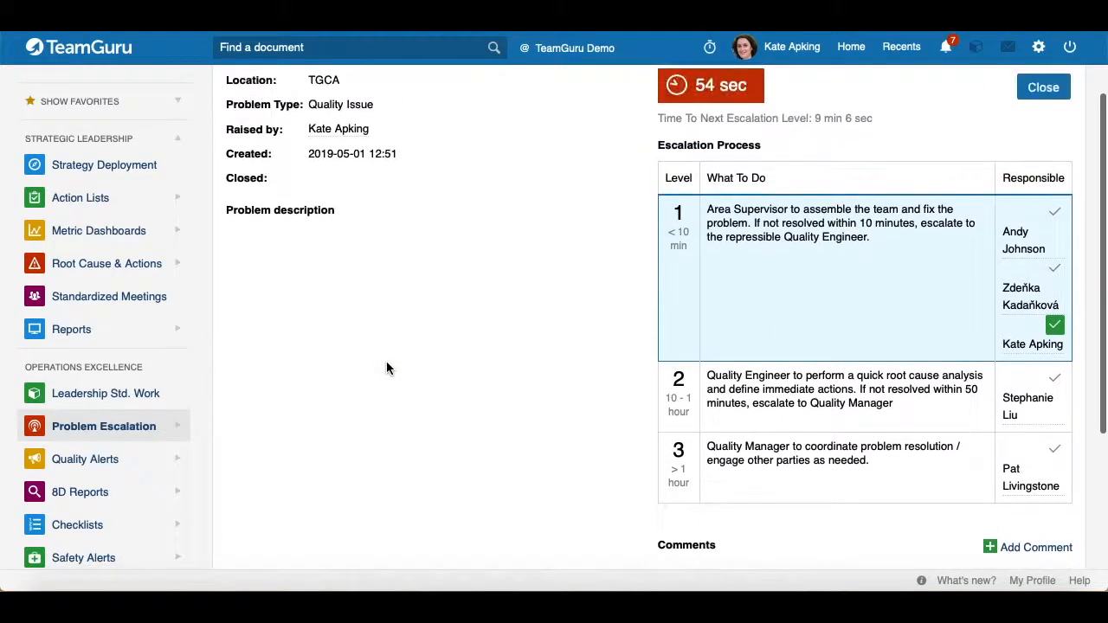
scroll(386, 360, up, 1)
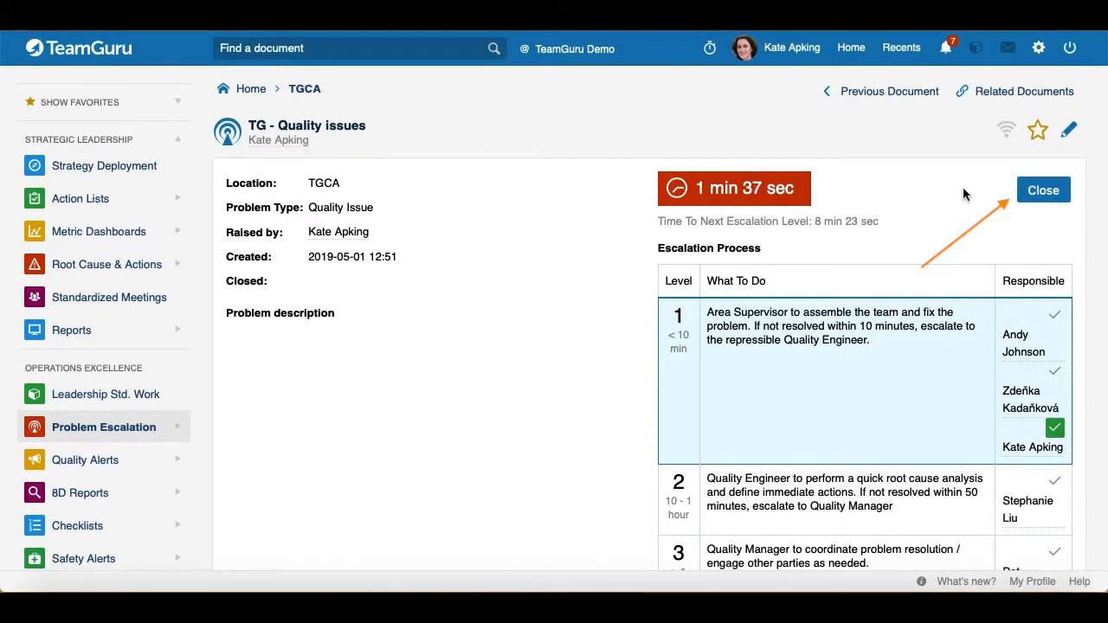
Close the "TG - Quality issues" problem escalation and review the closed document.
click(1039, 197)
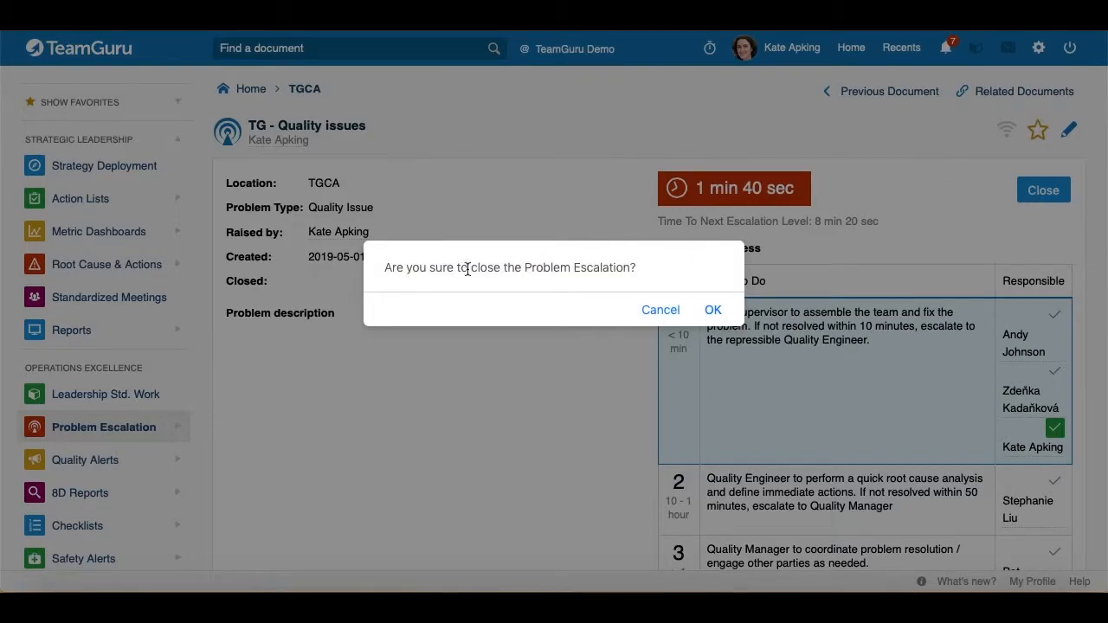
click(727, 312)
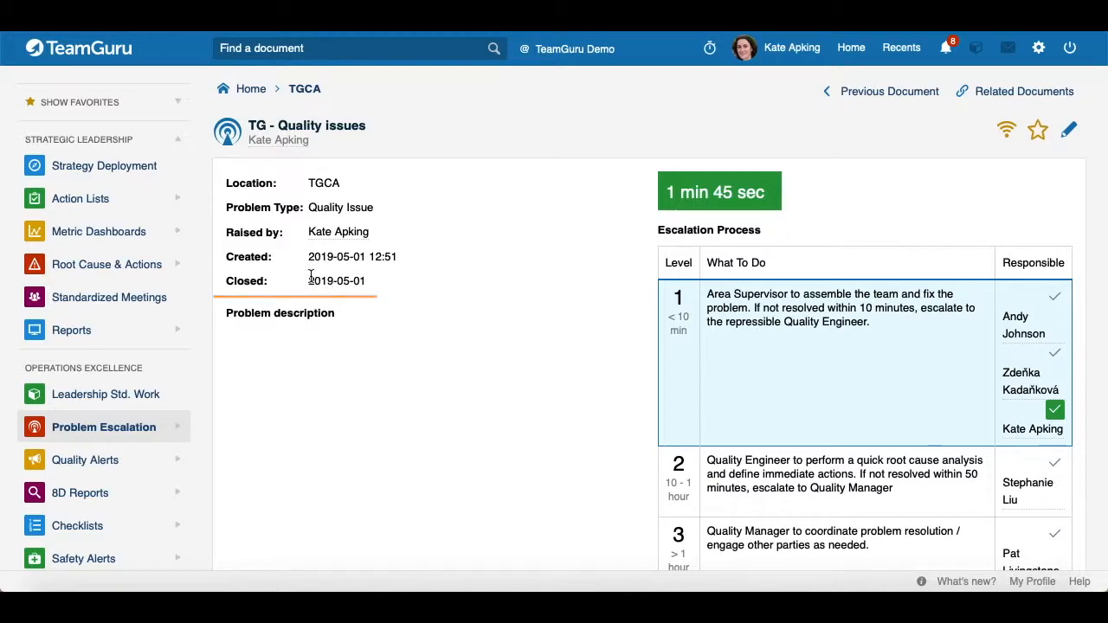
scroll(503, 275, down, 5)
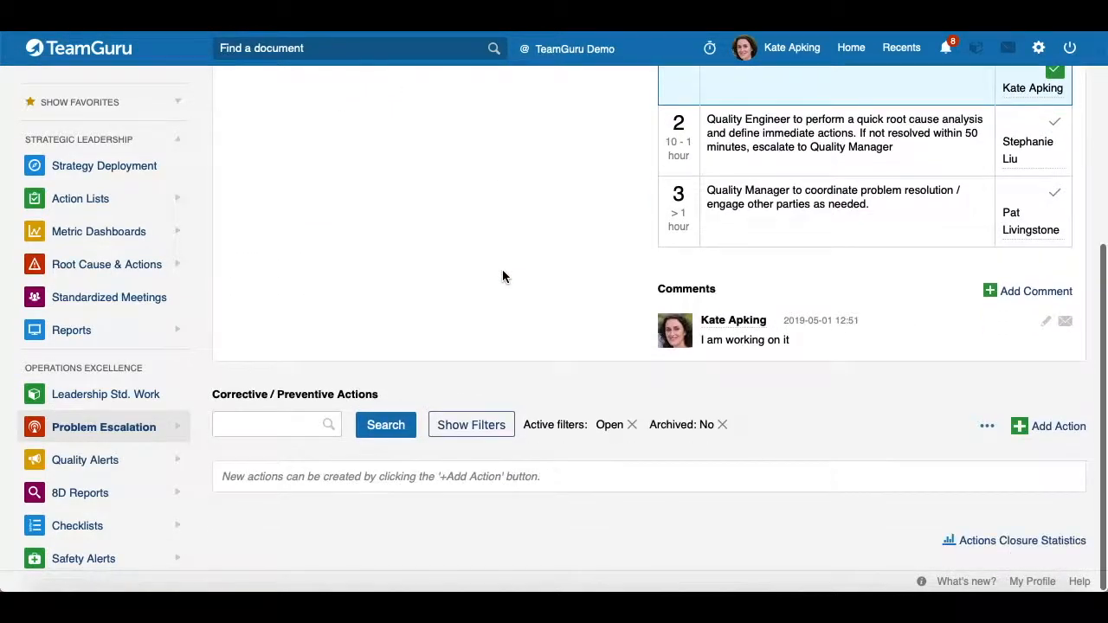
scroll(503, 275, up, 5)
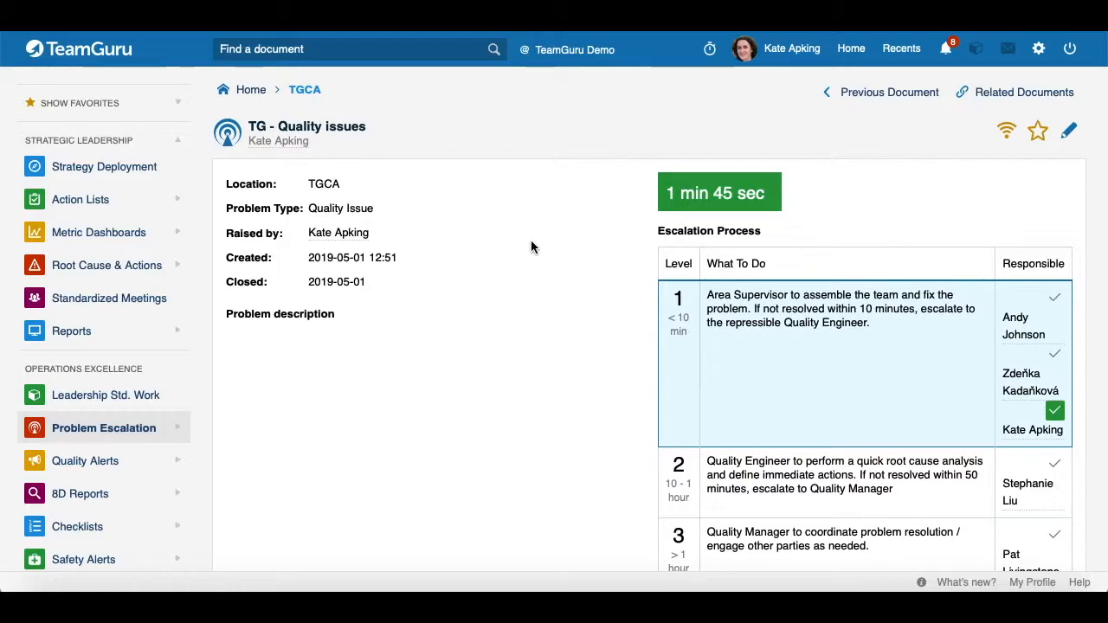
Go to the TGCA problem escalation list, reverse its sorting by problem type and show the filter options.
scroll(496, 257, down, 3)
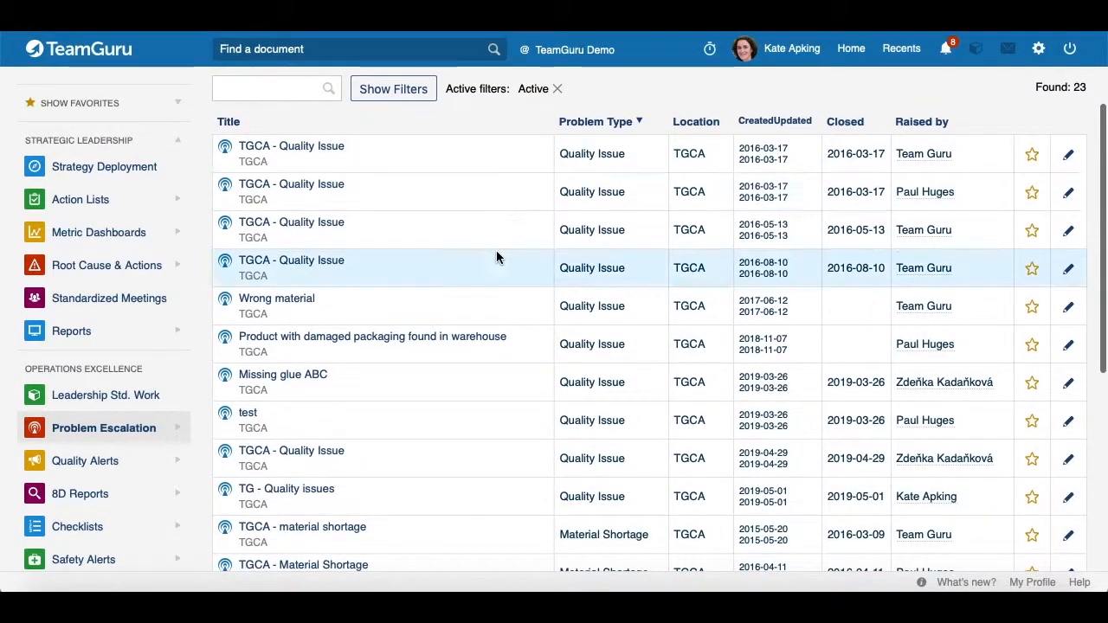
scroll(308, 276, up, 3)
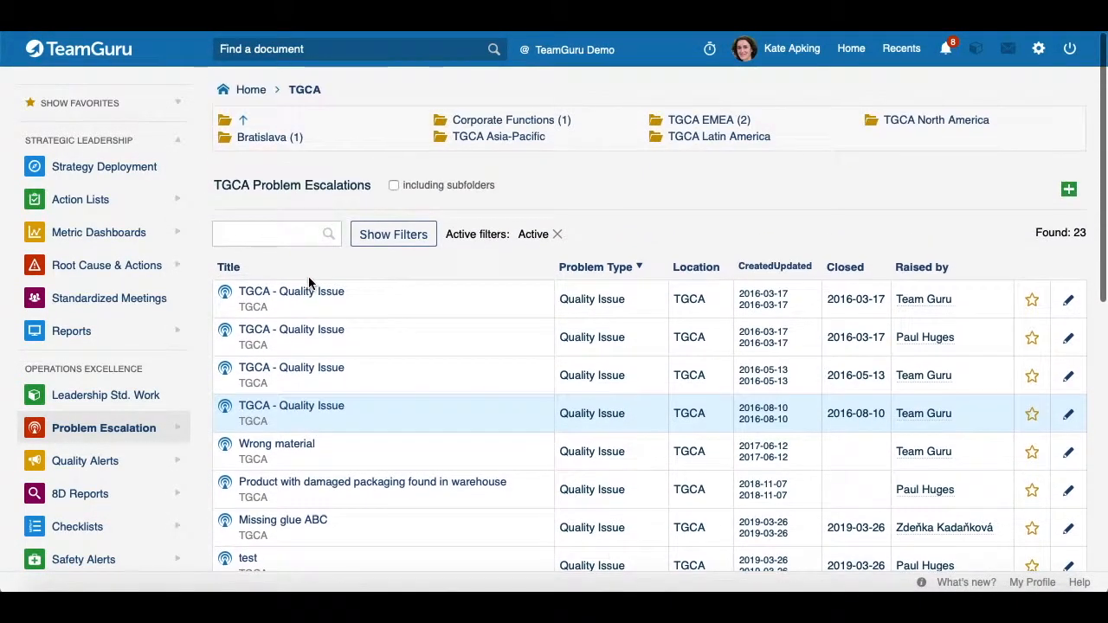
click(640, 270)
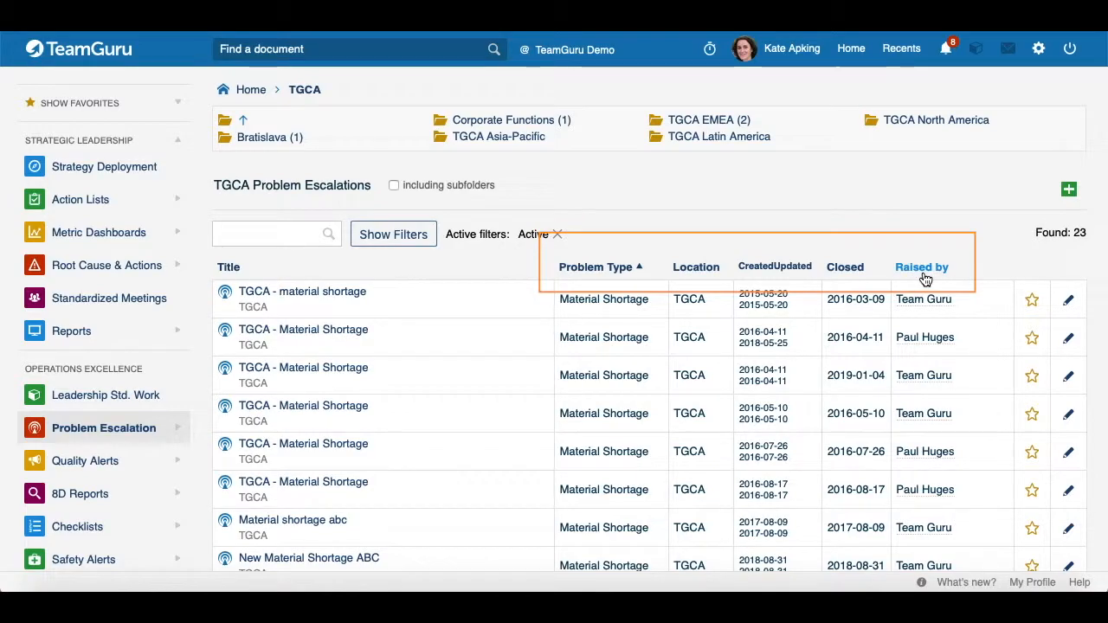
click(356, 239)
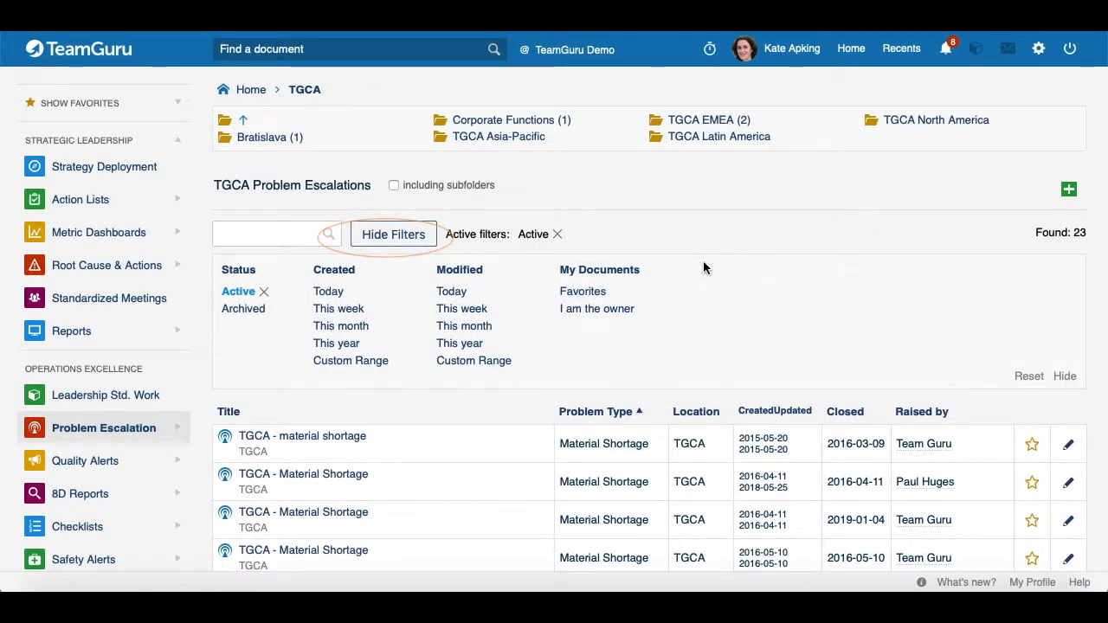